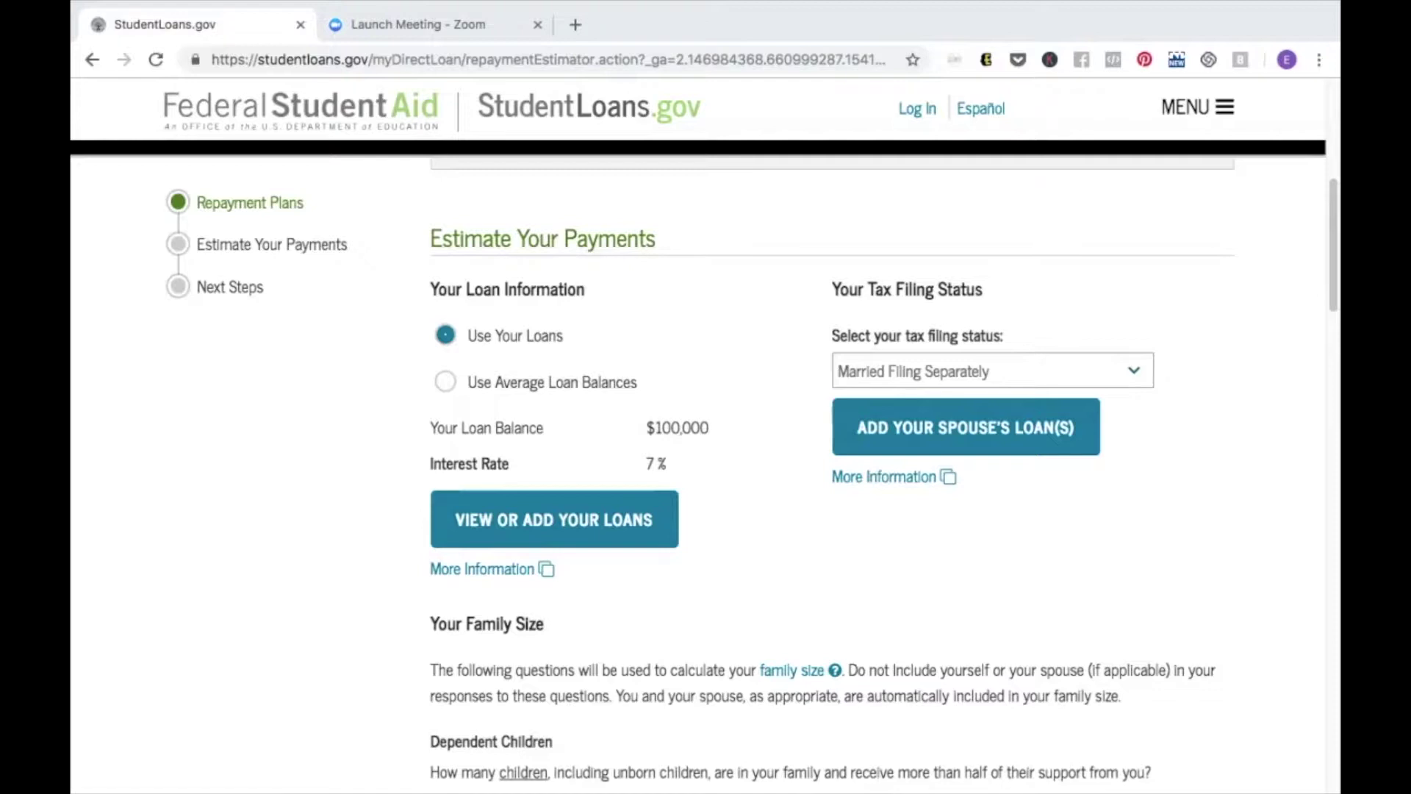
# - Set the tax filing status to Single in the payment estimate form and close the site menu
pyautogui.scroll(7, 832, 474)
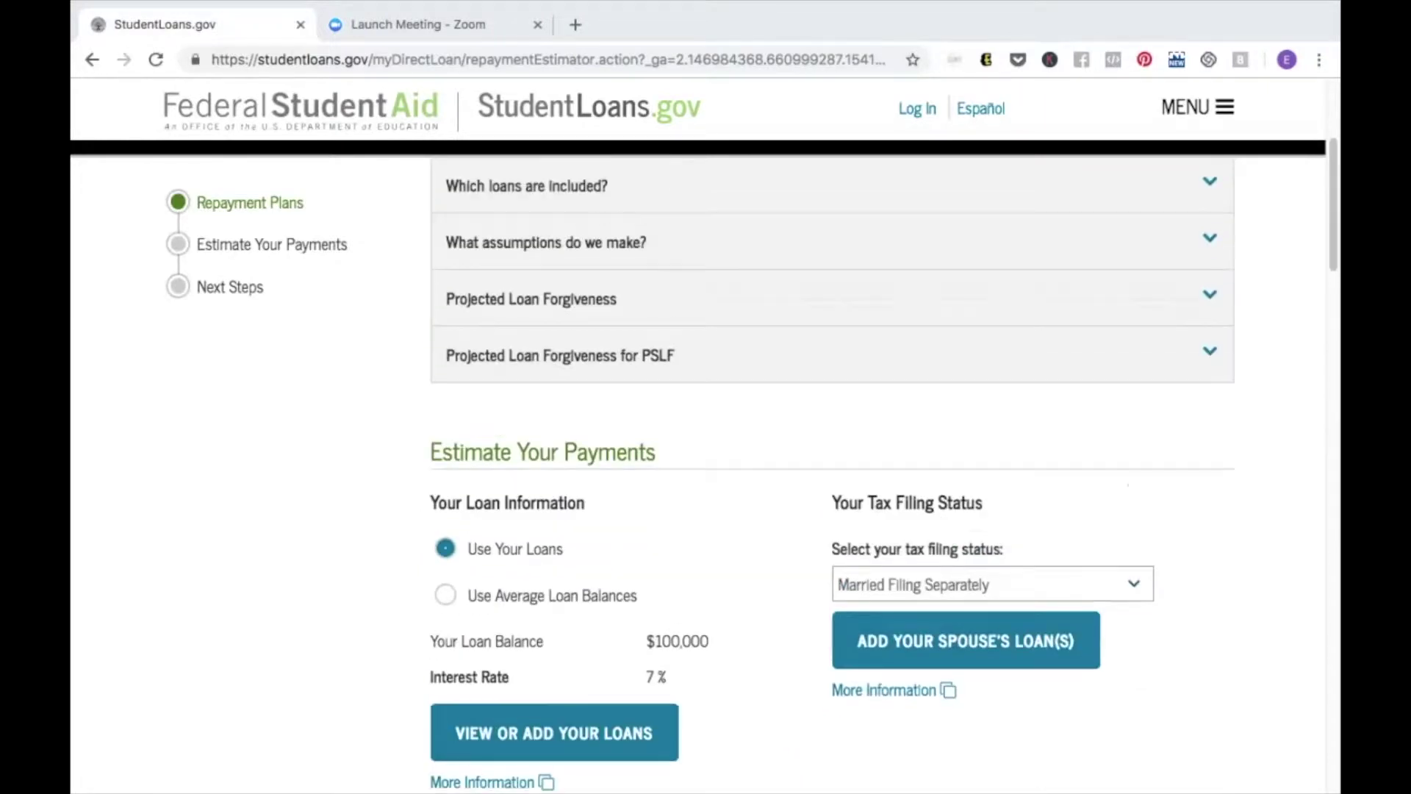
pyautogui.scroll(-5, 832, 474)
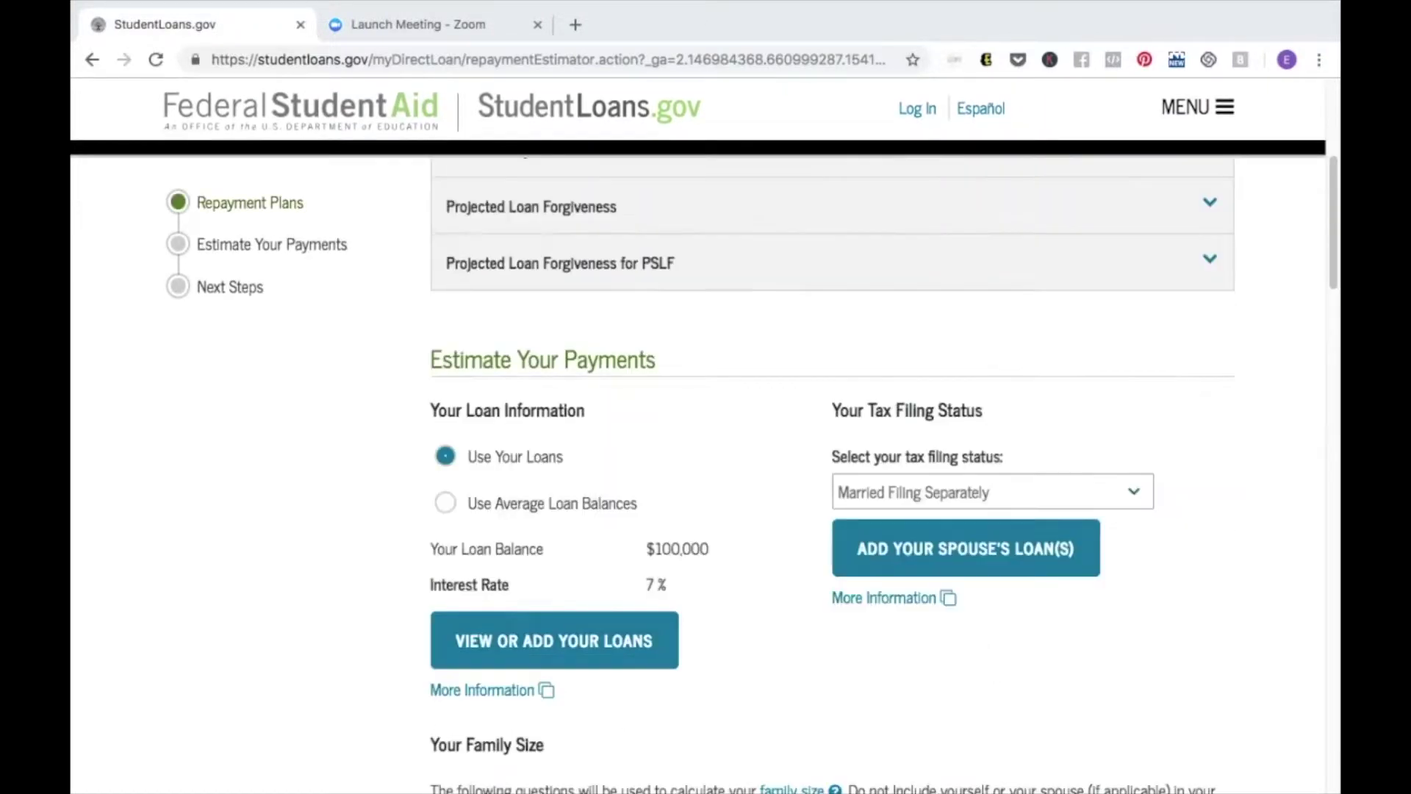
pyautogui.click(992, 480)
pyautogui.click(867, 431)
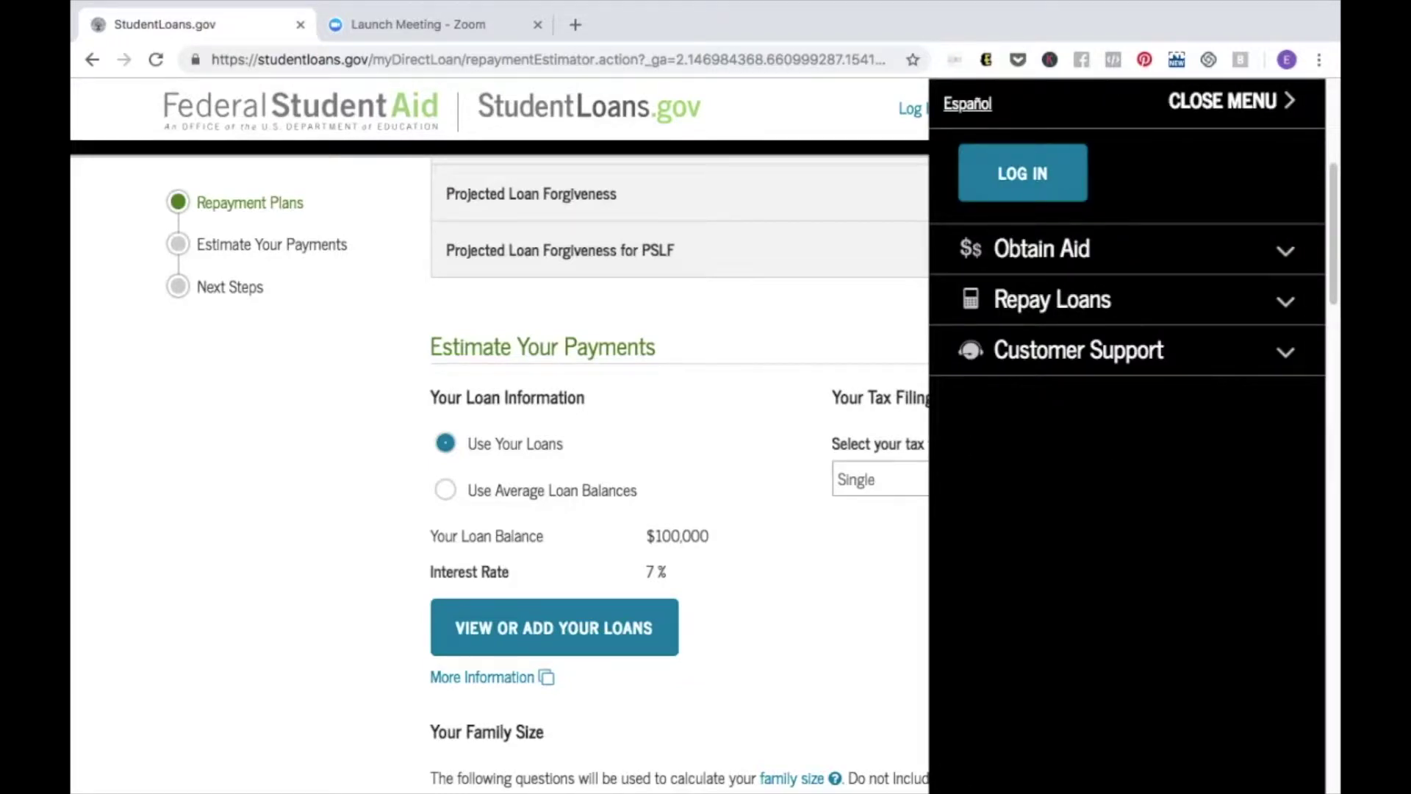
pyautogui.click(1231, 100)
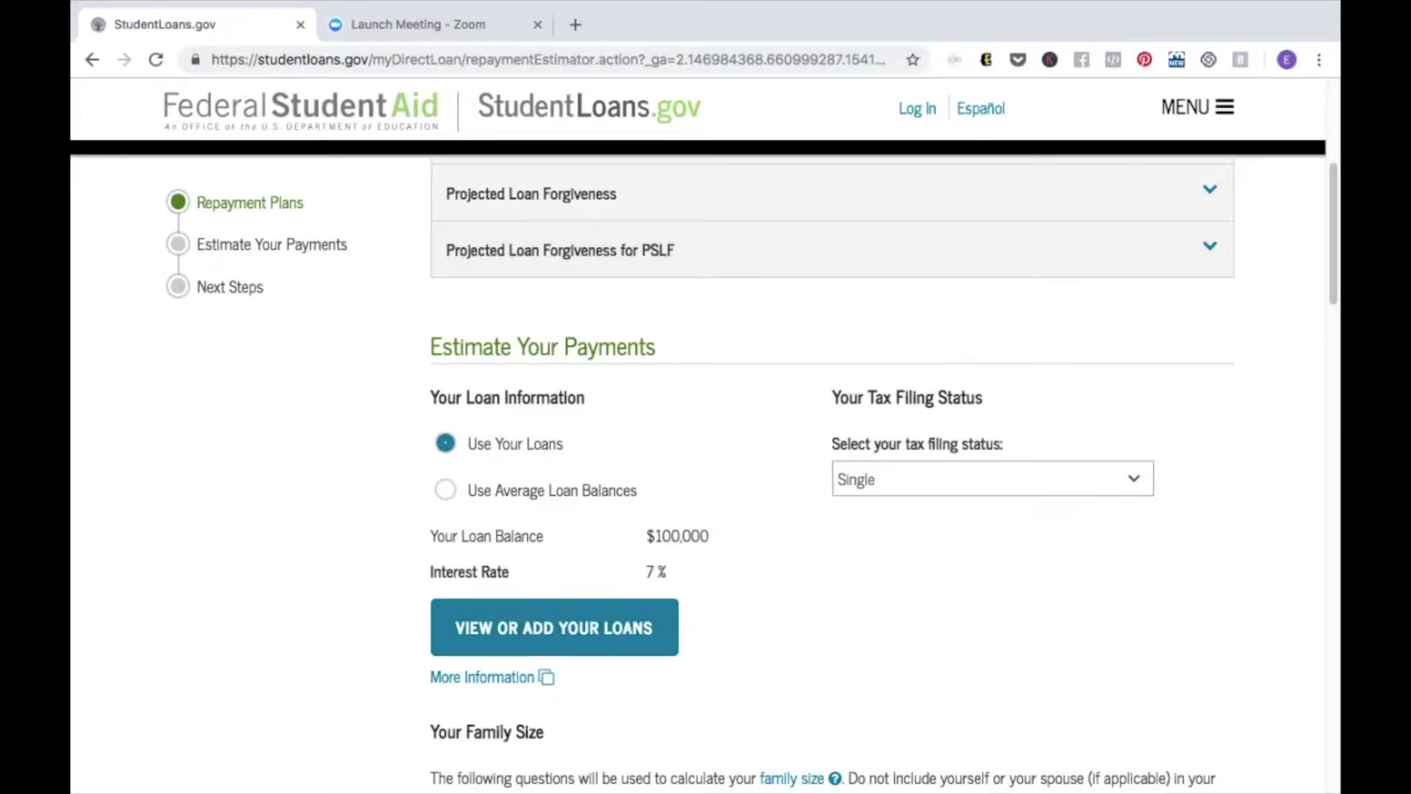
# - Set the marital status to Single and enter 70000 as the adjusted gross income in the Repayment Estimator
pyautogui.scroll(-2, 832, 470)
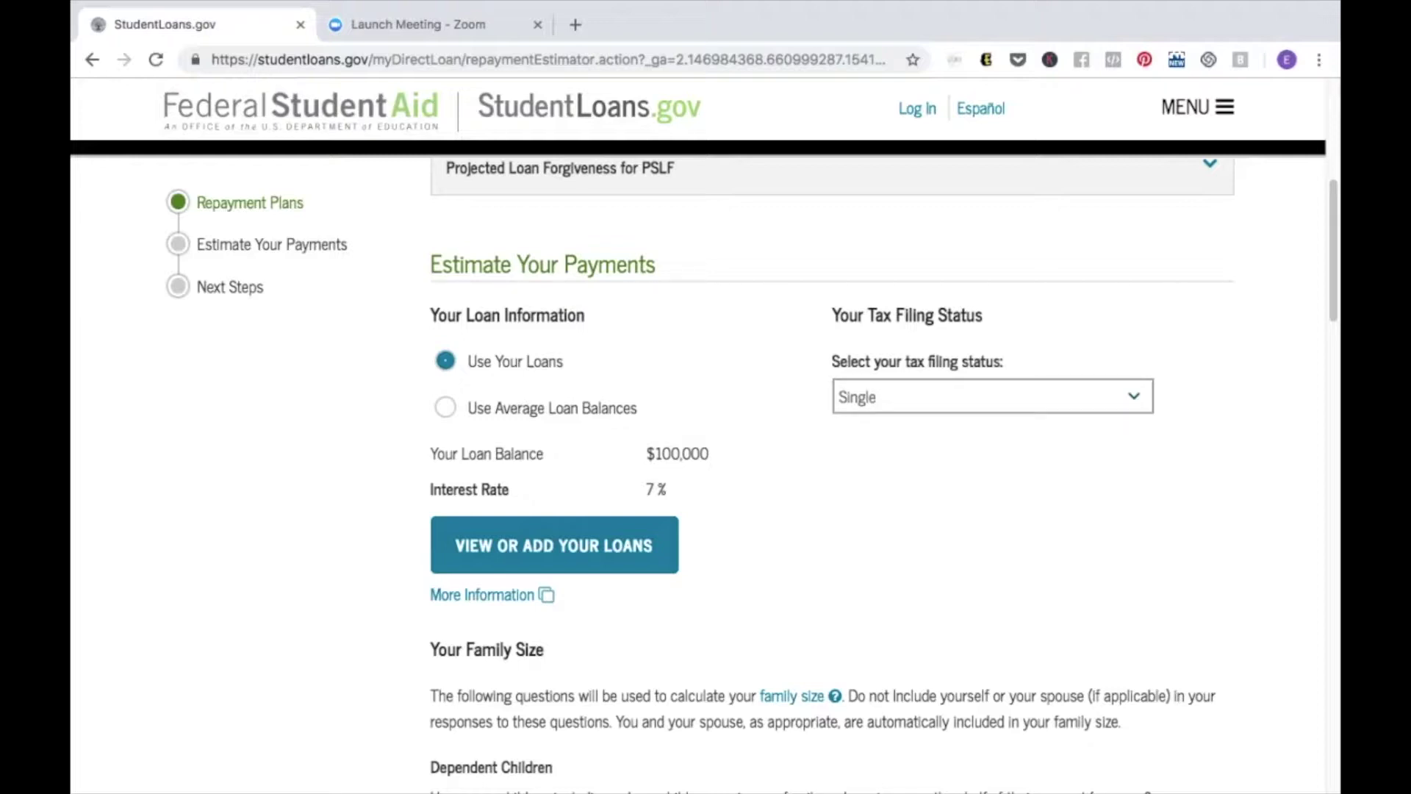
pyautogui.scroll(-6, 838, 397)
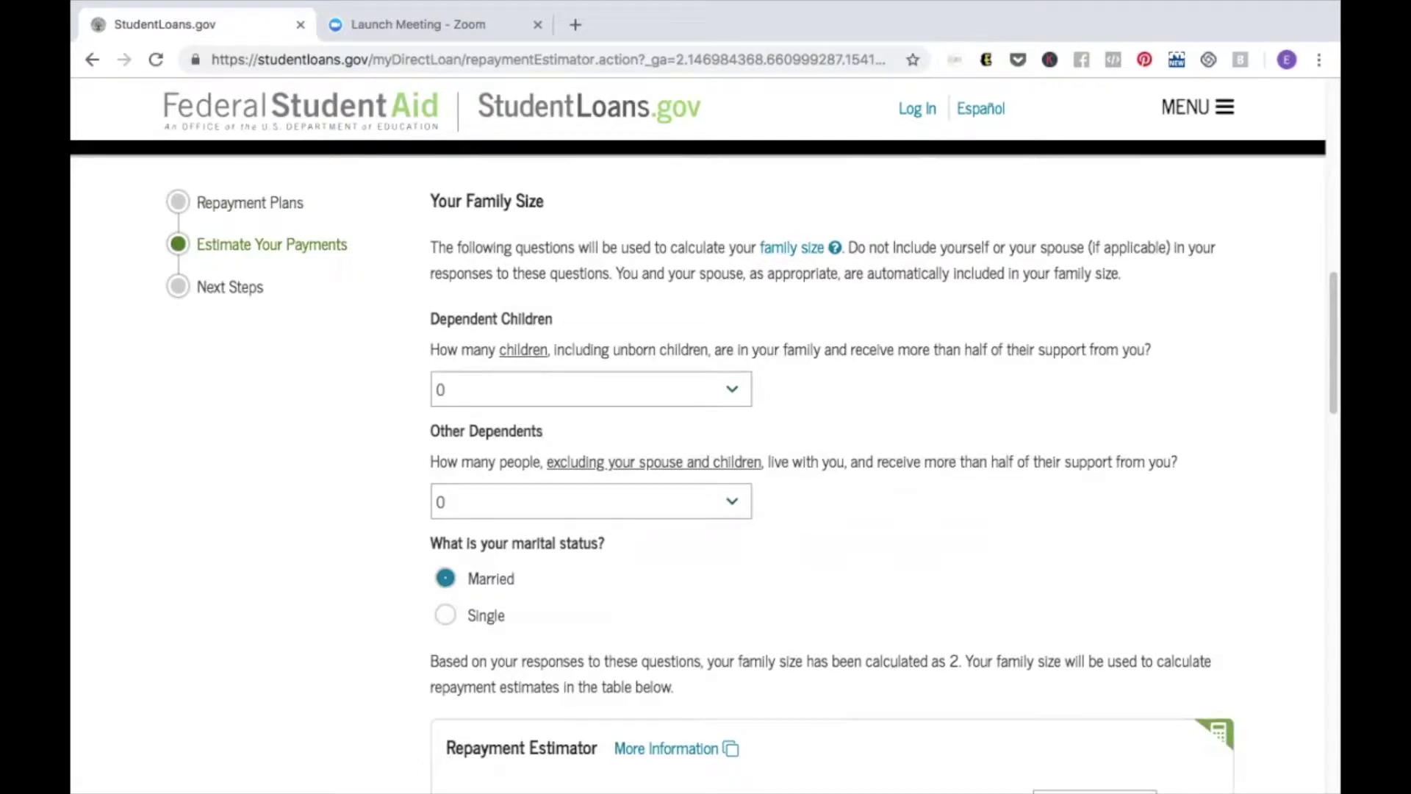
pyautogui.click(445, 615)
pyautogui.press('Tab')
pyautogui.press('Tab')
pyautogui.press('Tab')
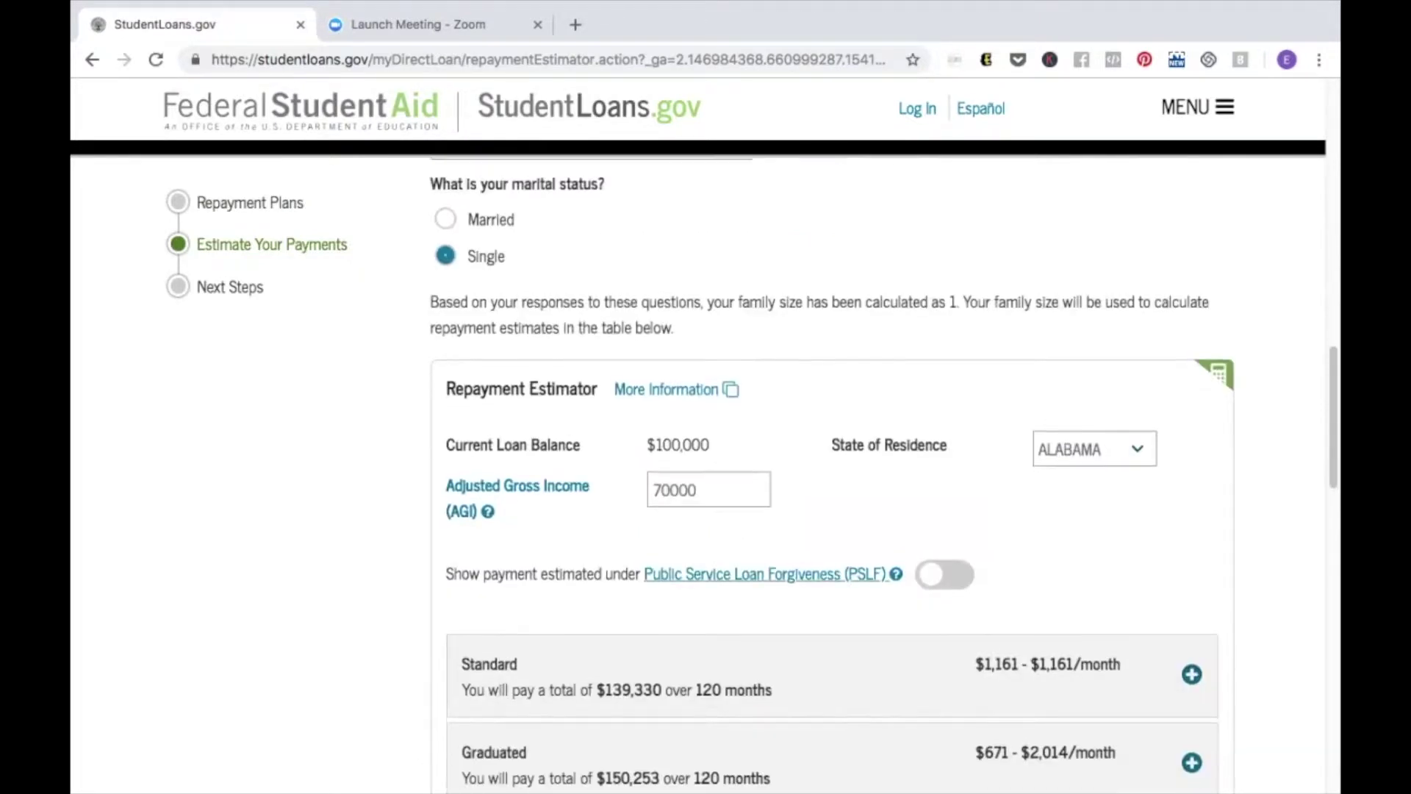
pyautogui.write('70000')
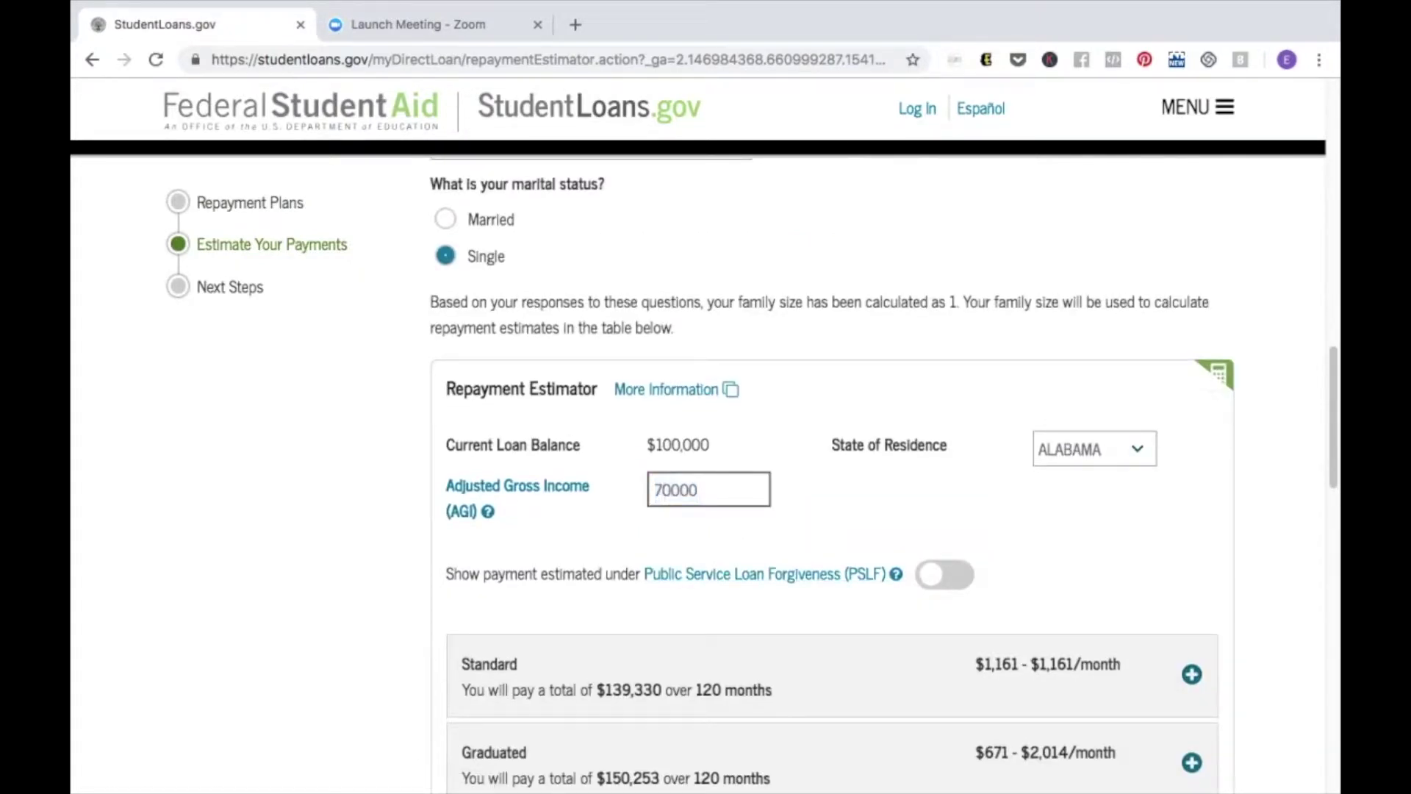
pyautogui.press('Tab')
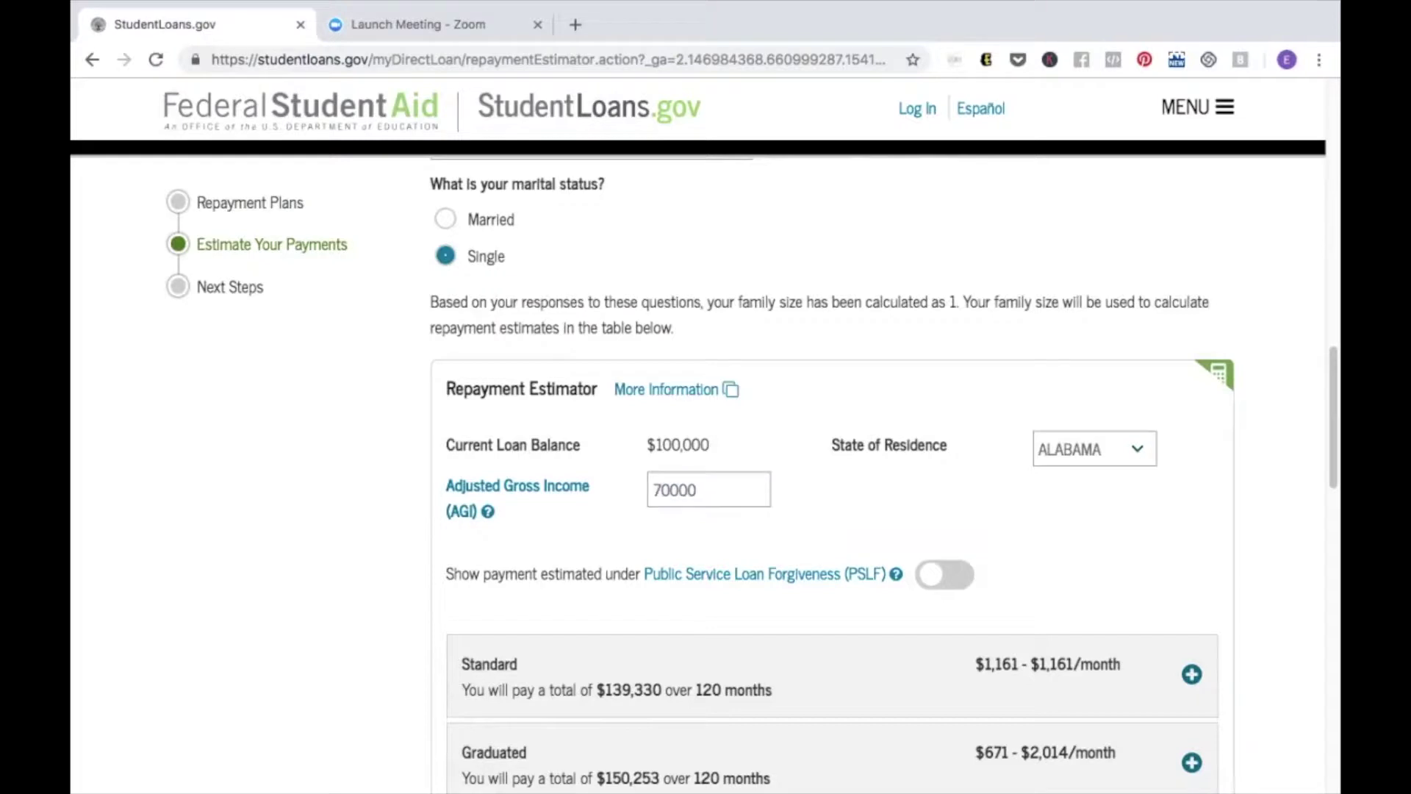
# - Look over the repayment plan estimates, then raise the adjusted gross income to 80000
pyautogui.scroll(-1, 882, 475)
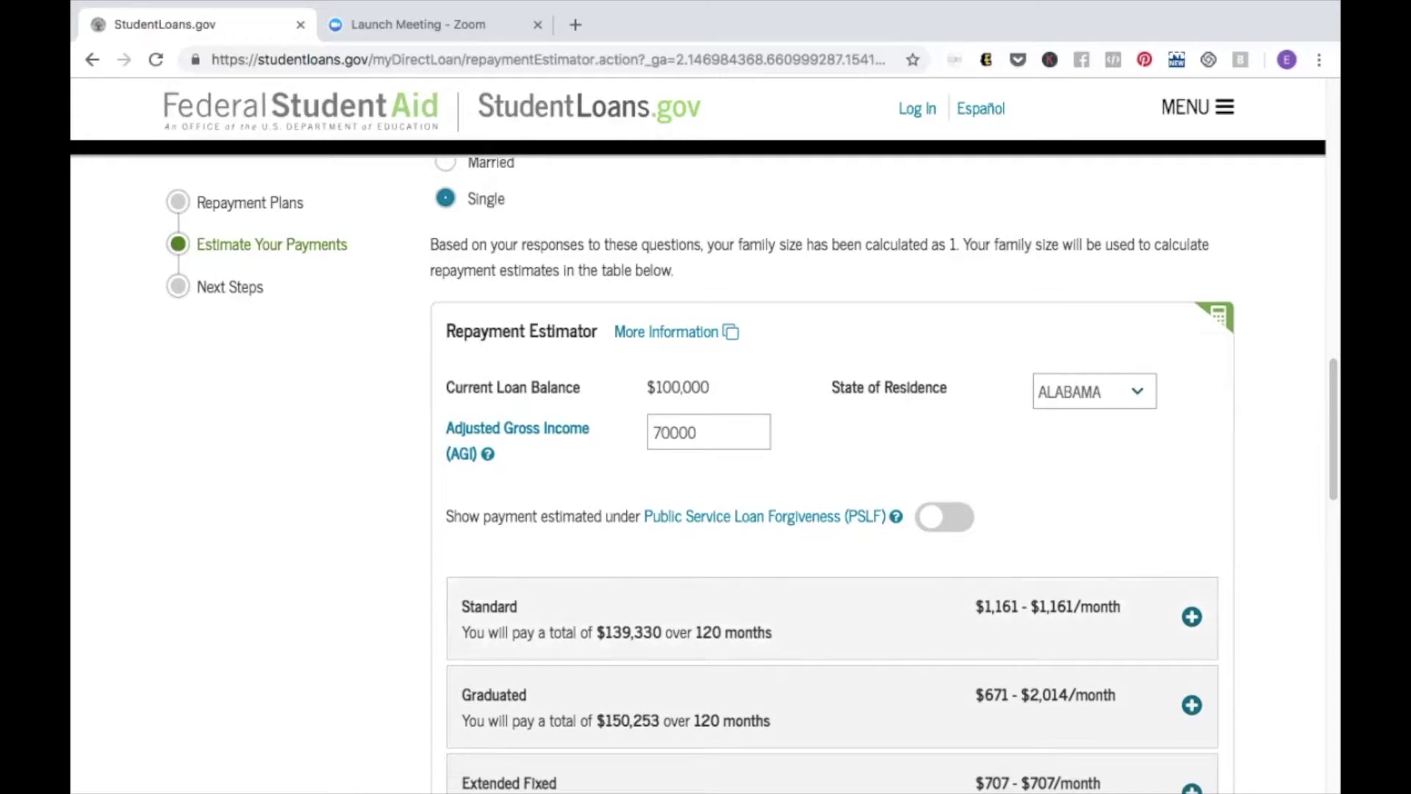
pyautogui.scroll(-9, 831, 475)
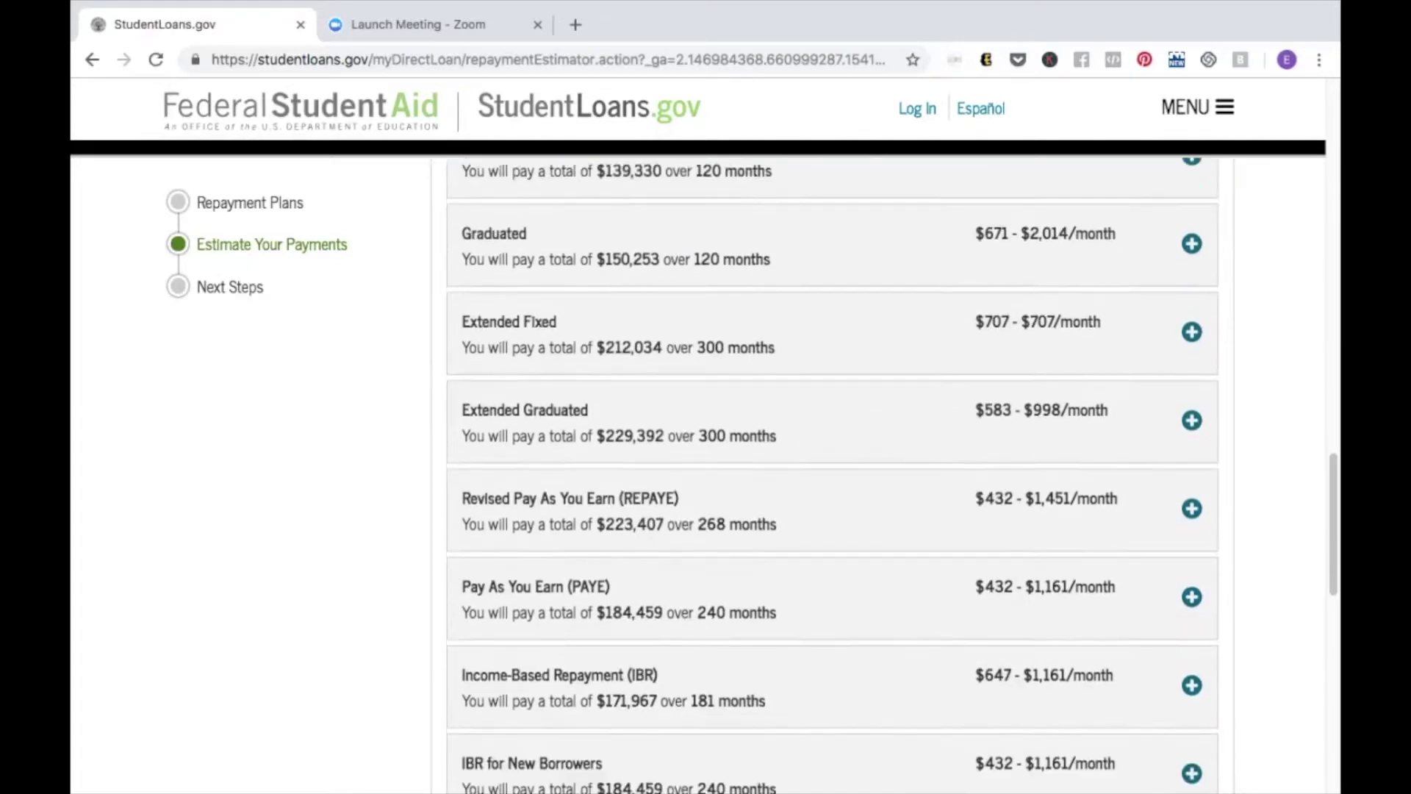
pyautogui.scroll(-1, 832, 474)
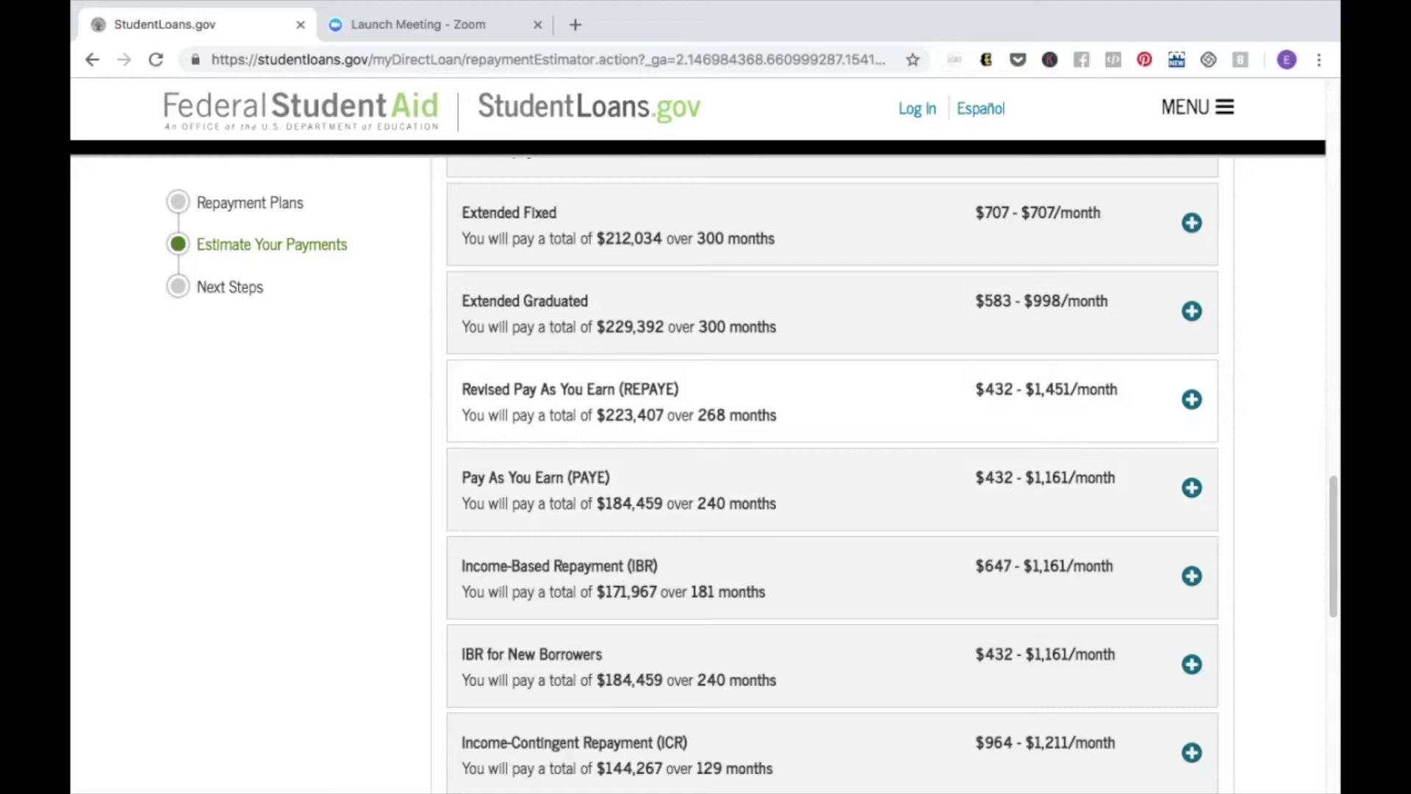
pyautogui.scroll(6, 832, 475)
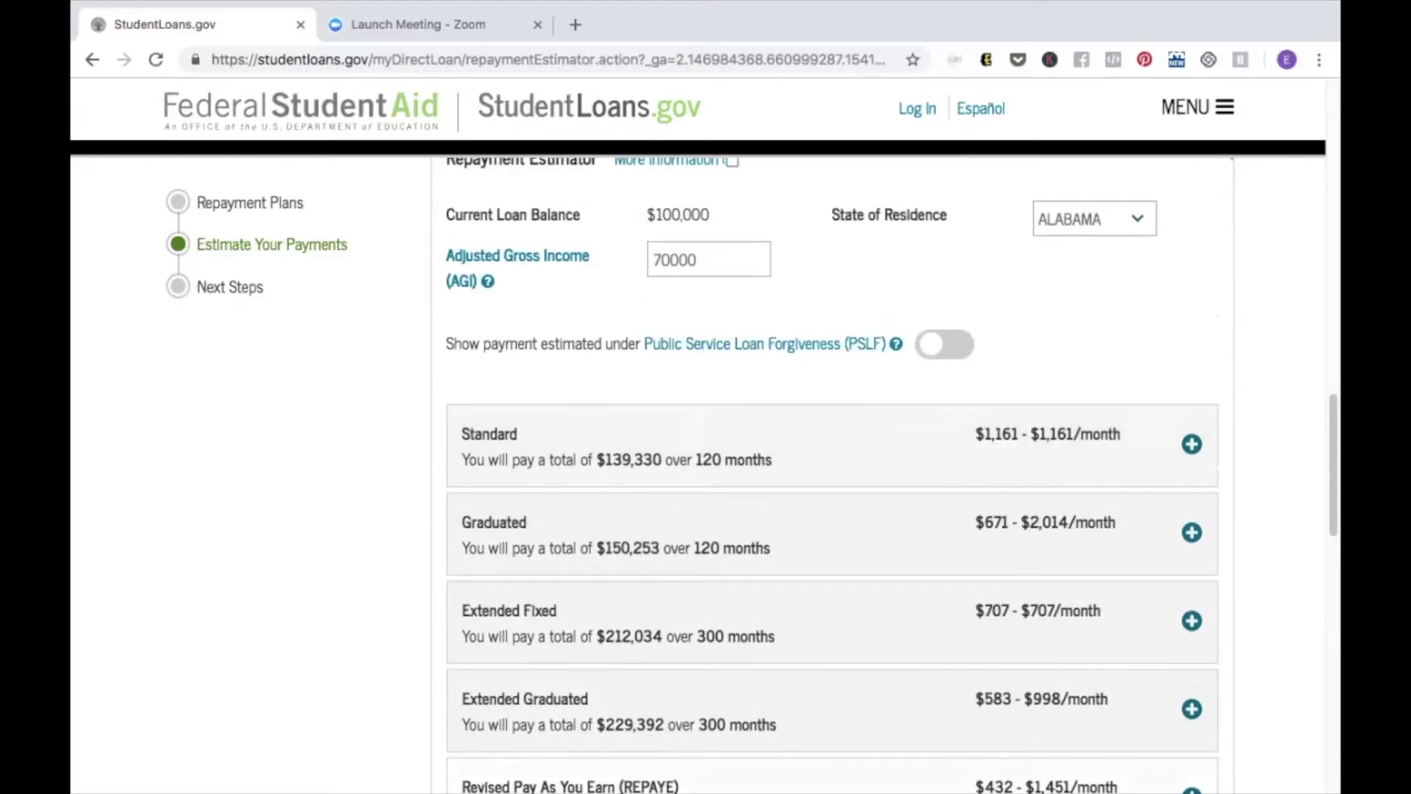
pyautogui.doubleClick(708, 328)
pyautogui.press('BackSpace')
pyautogui.write('80000')
pyautogui.press('Tab')
# - Examine the updated repayment plan estimates, including the expanded payment and forgiveness details of Revised Pay As You Earn (REPAYE)
pyautogui.scroll(-1, 832, 474)
pyautogui.scroll(-6, 832, 474)
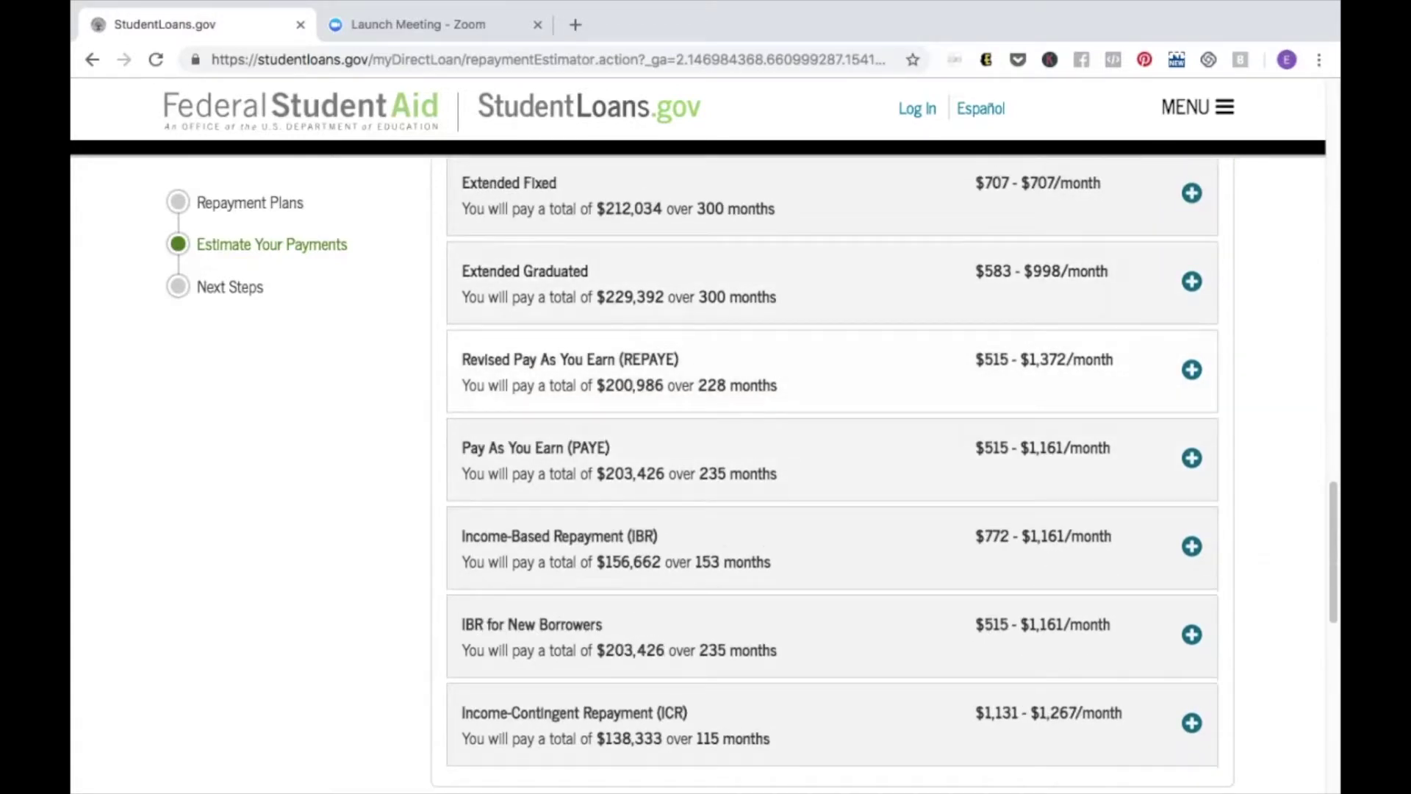
pyautogui.scroll(7, 832, 475)
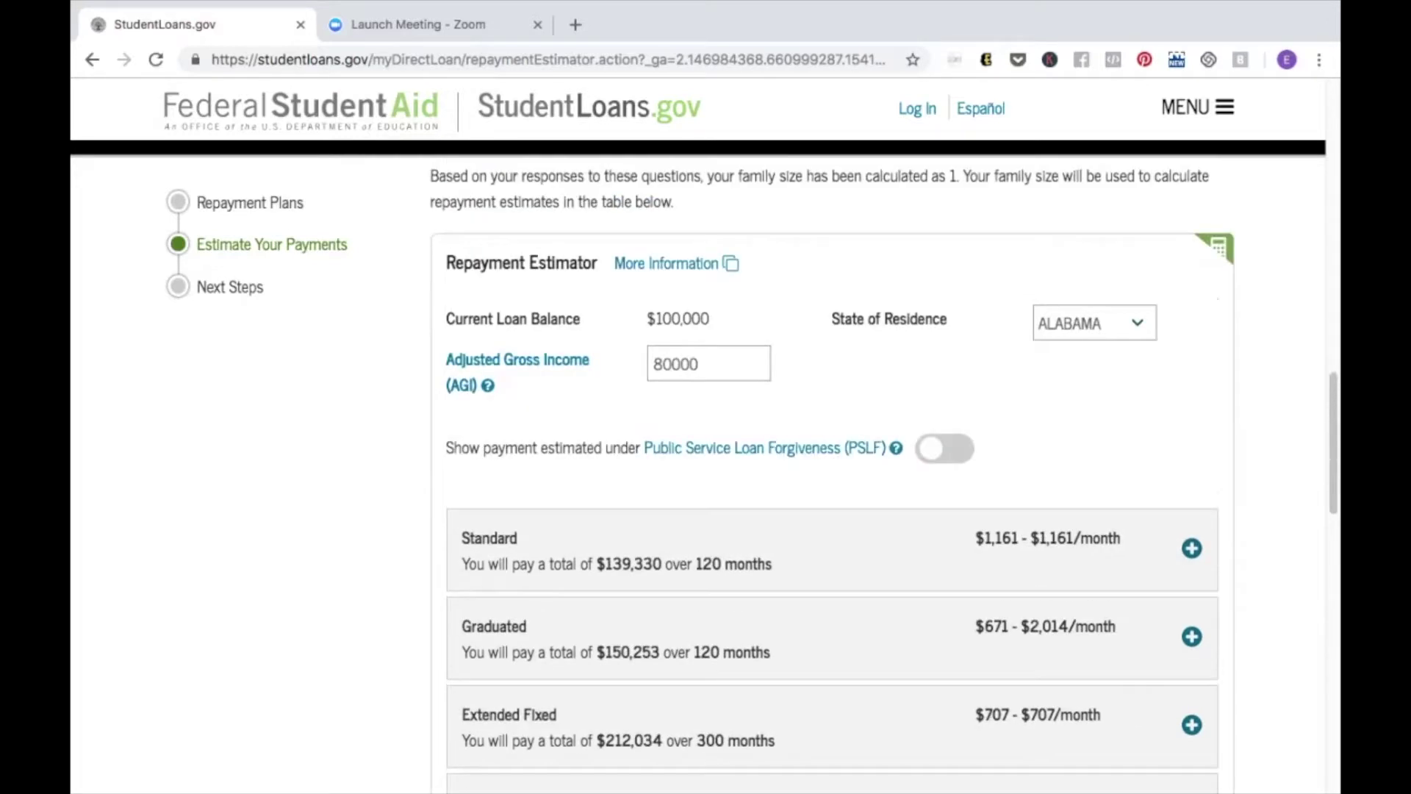
pyautogui.scroll(-6, 832, 474)
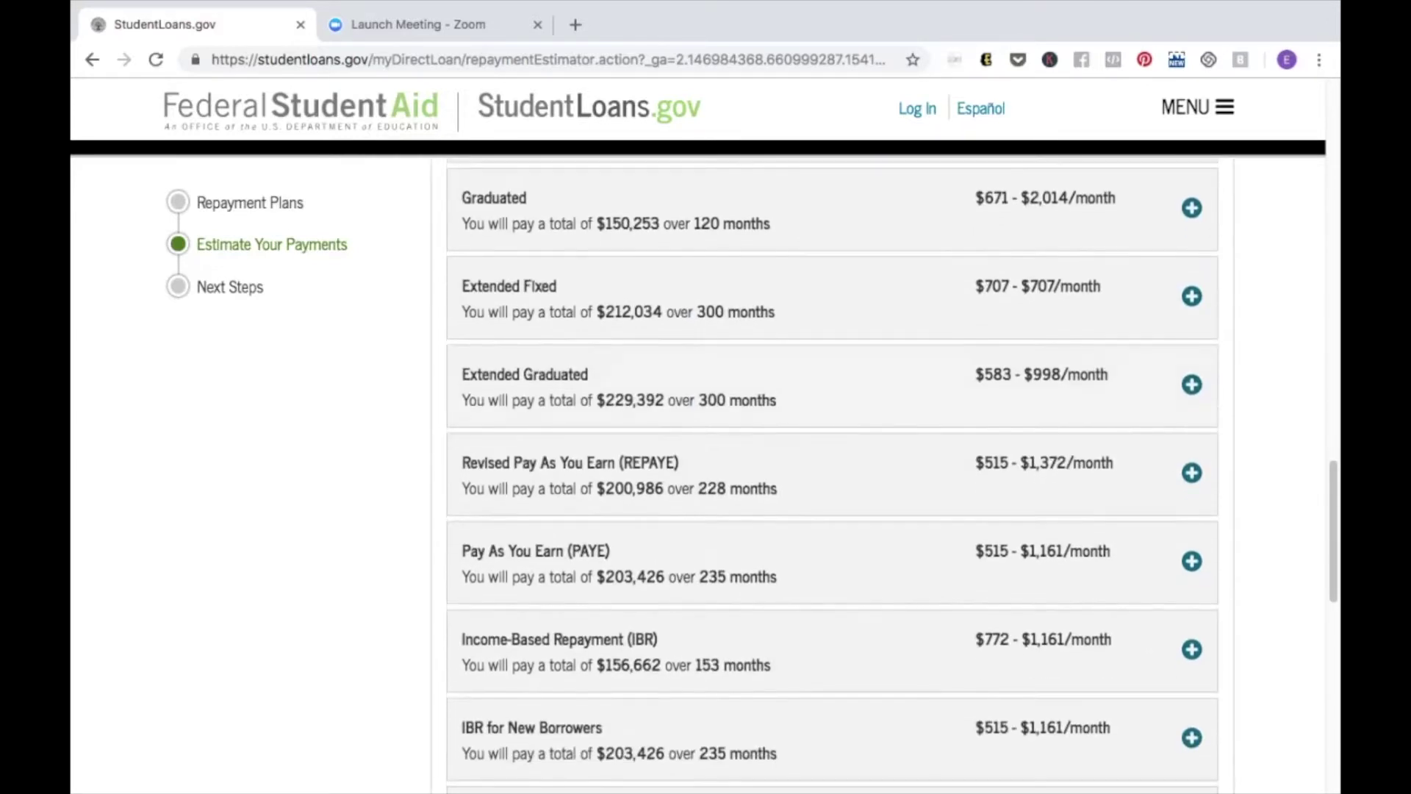
pyautogui.scroll(-2, 832, 360)
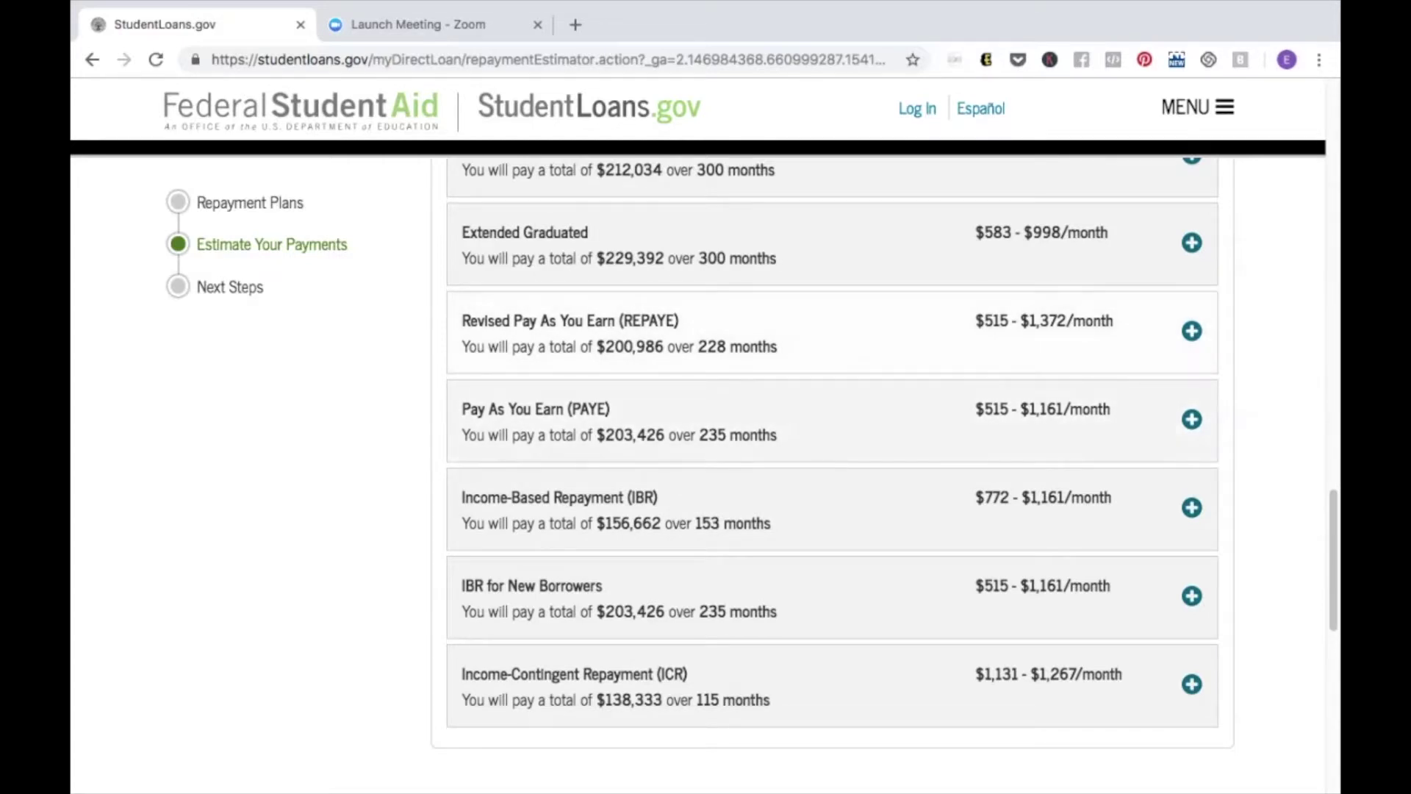
pyautogui.click(1191, 331)
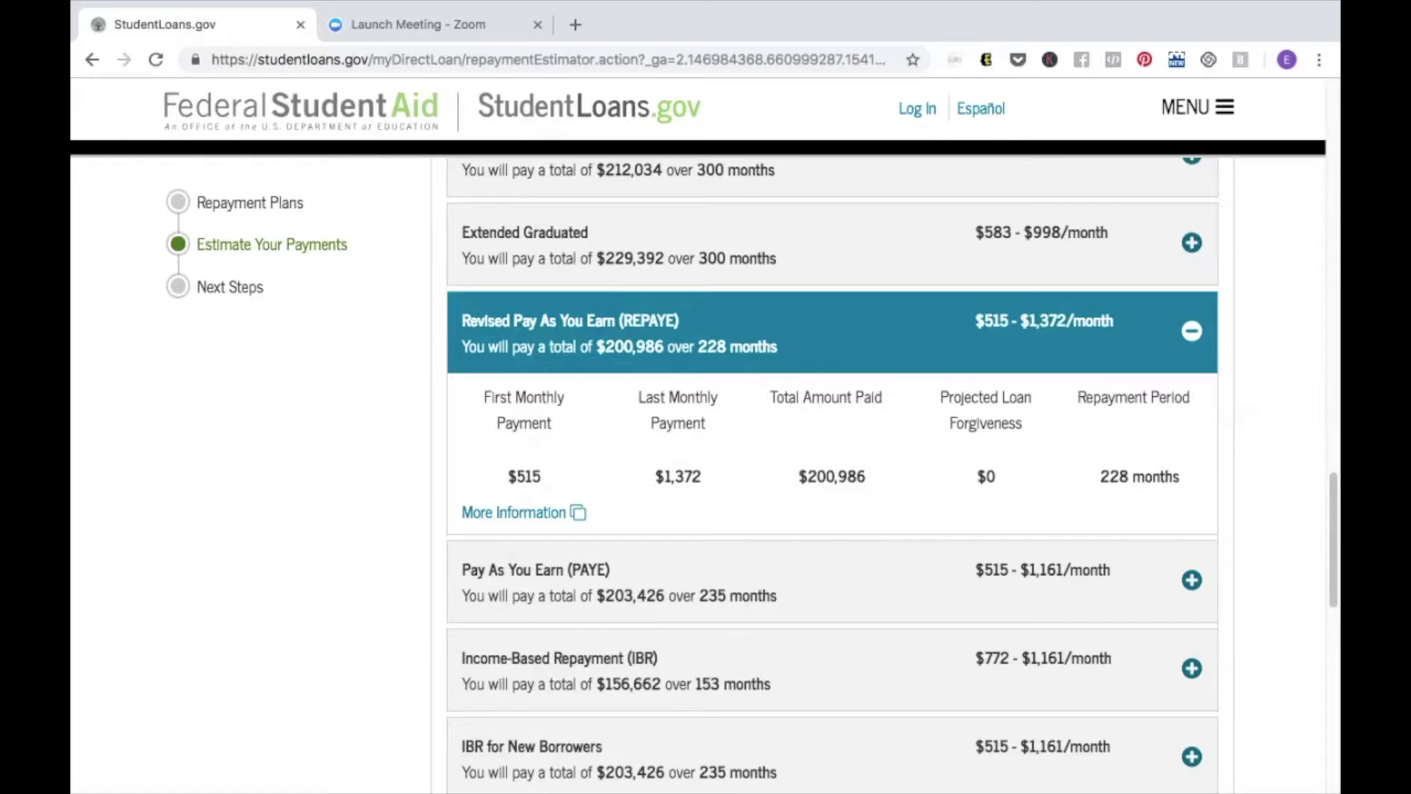
pyautogui.click(1191, 331)
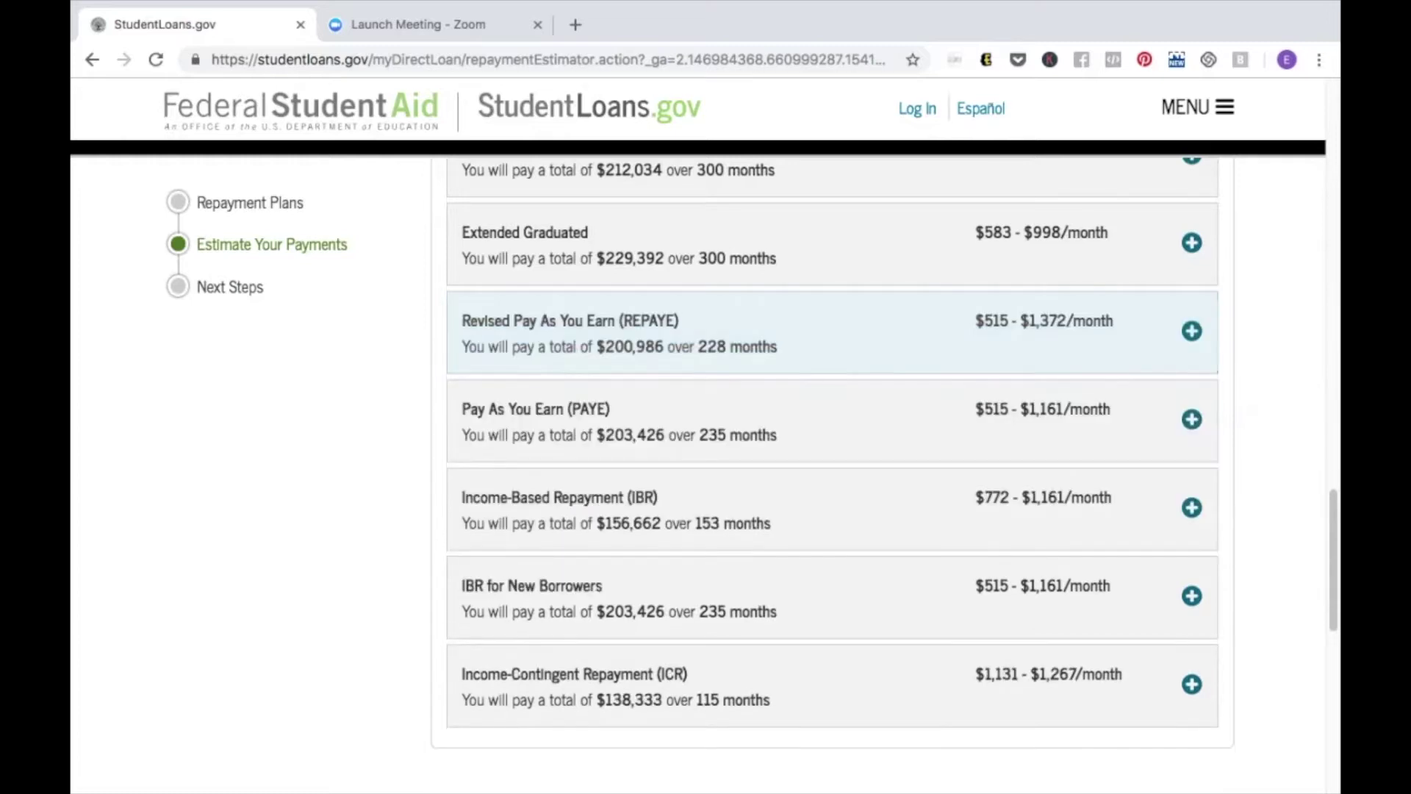
pyautogui.click(1192, 331)
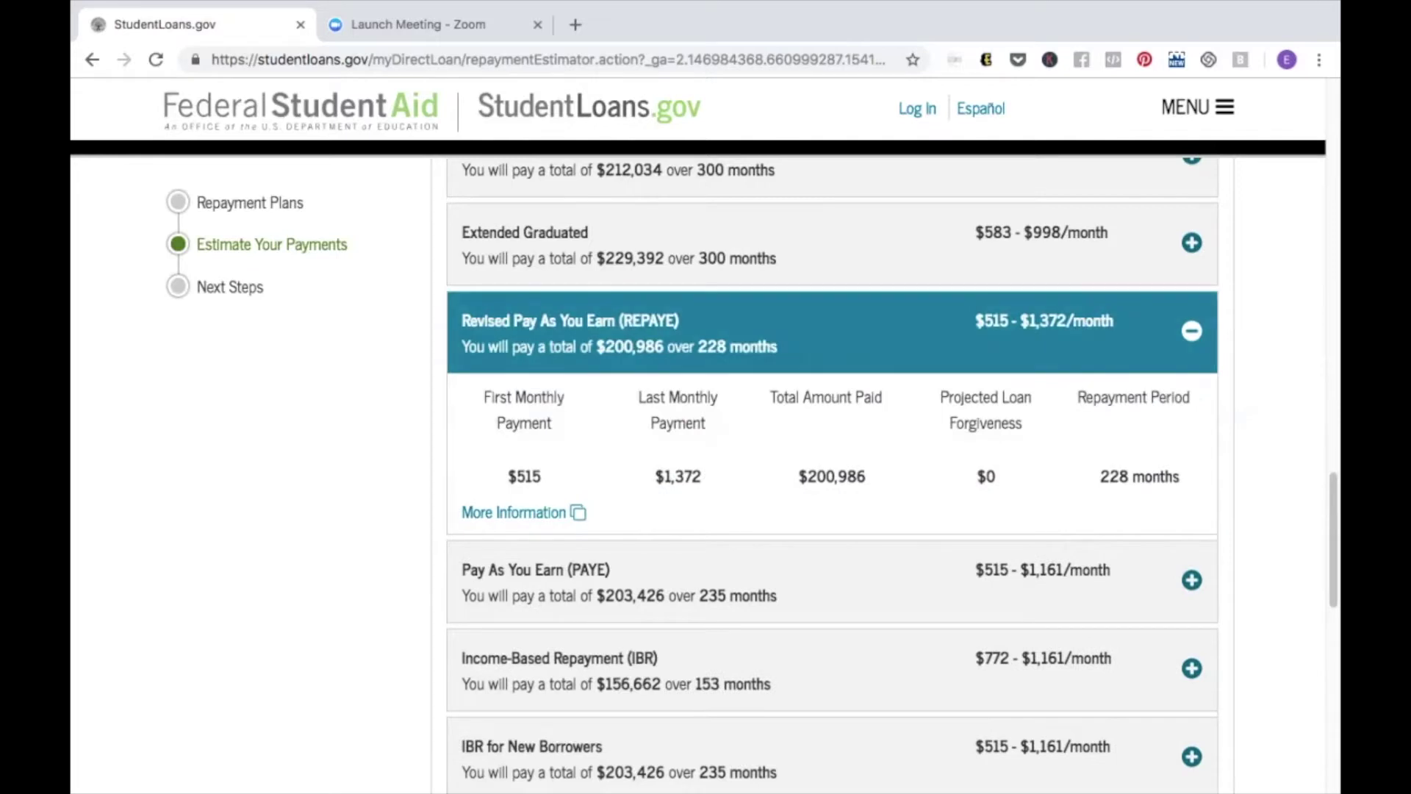
pyautogui.click(1192, 331)
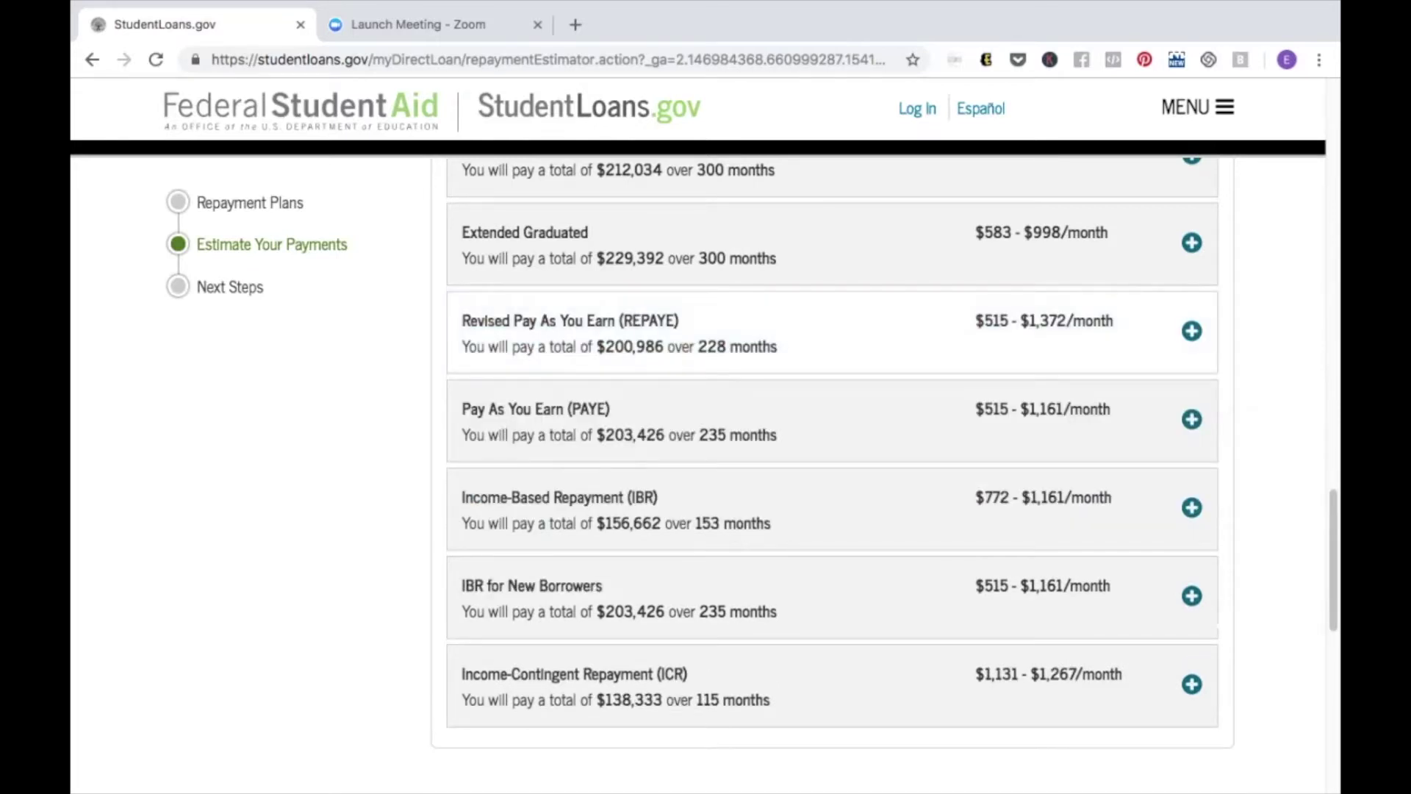
# - Turn on payment estimates under Public Service Loan Forgiveness (PSLF) and check the income-driven plans
pyautogui.scroll(8, 830, 470)
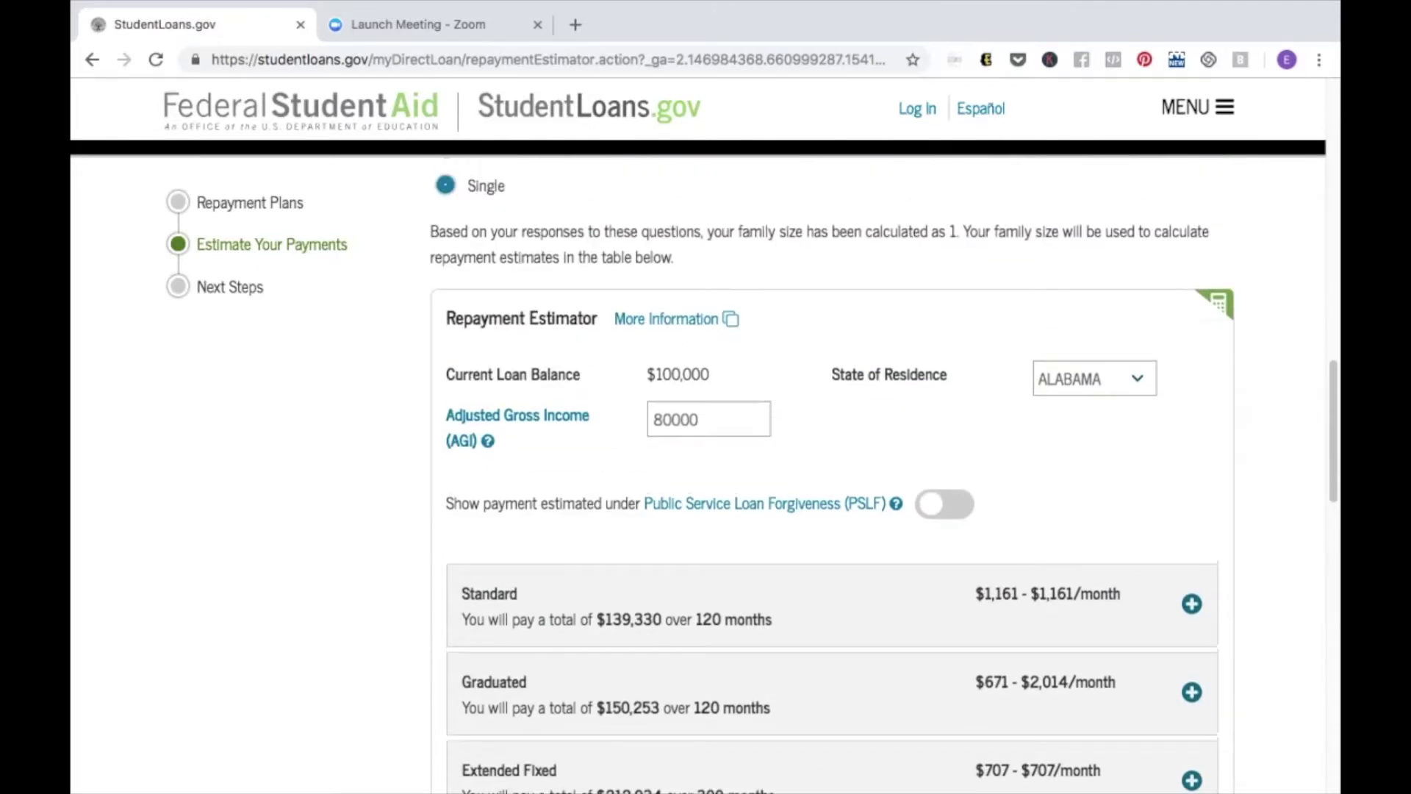
pyautogui.click(944, 504)
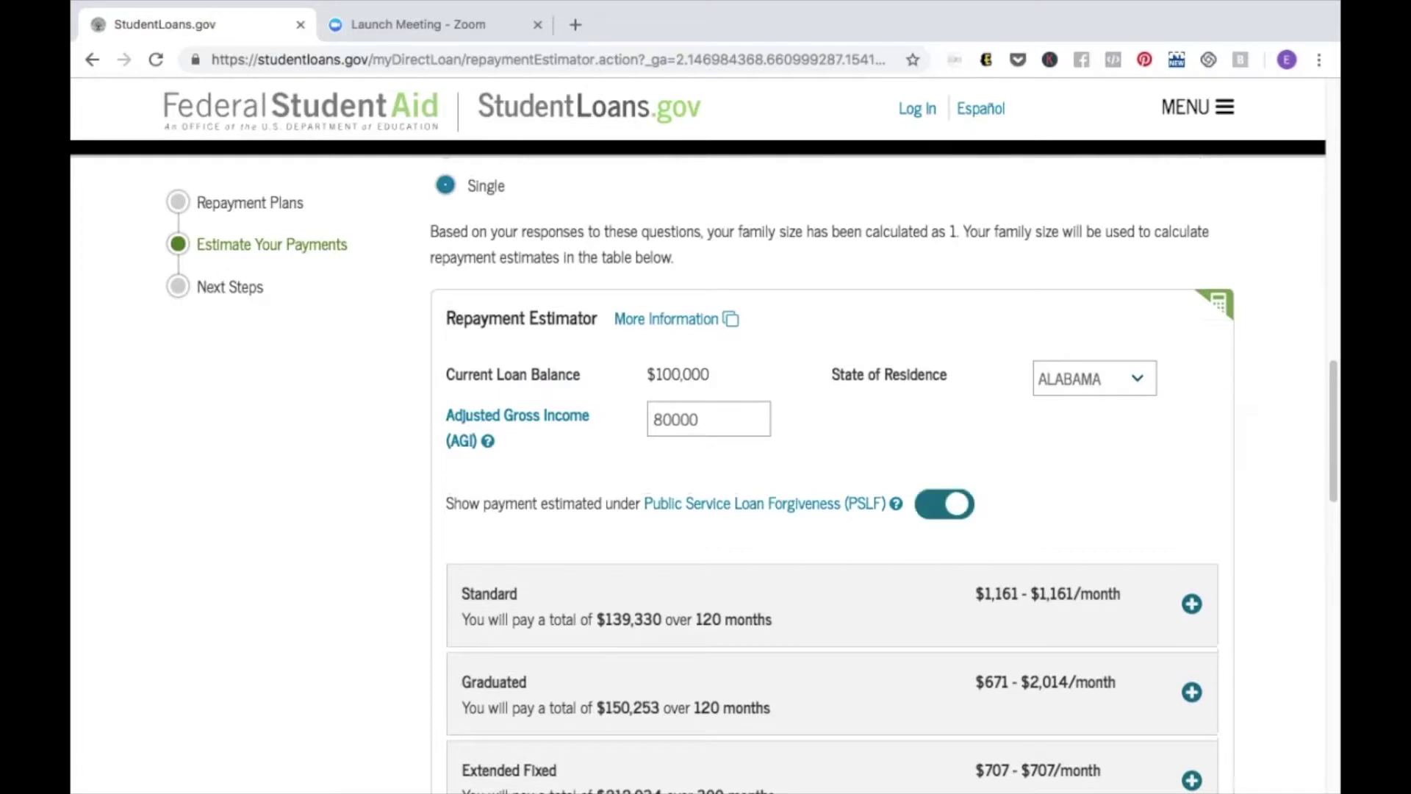
pyautogui.scroll(-5, 831, 471)
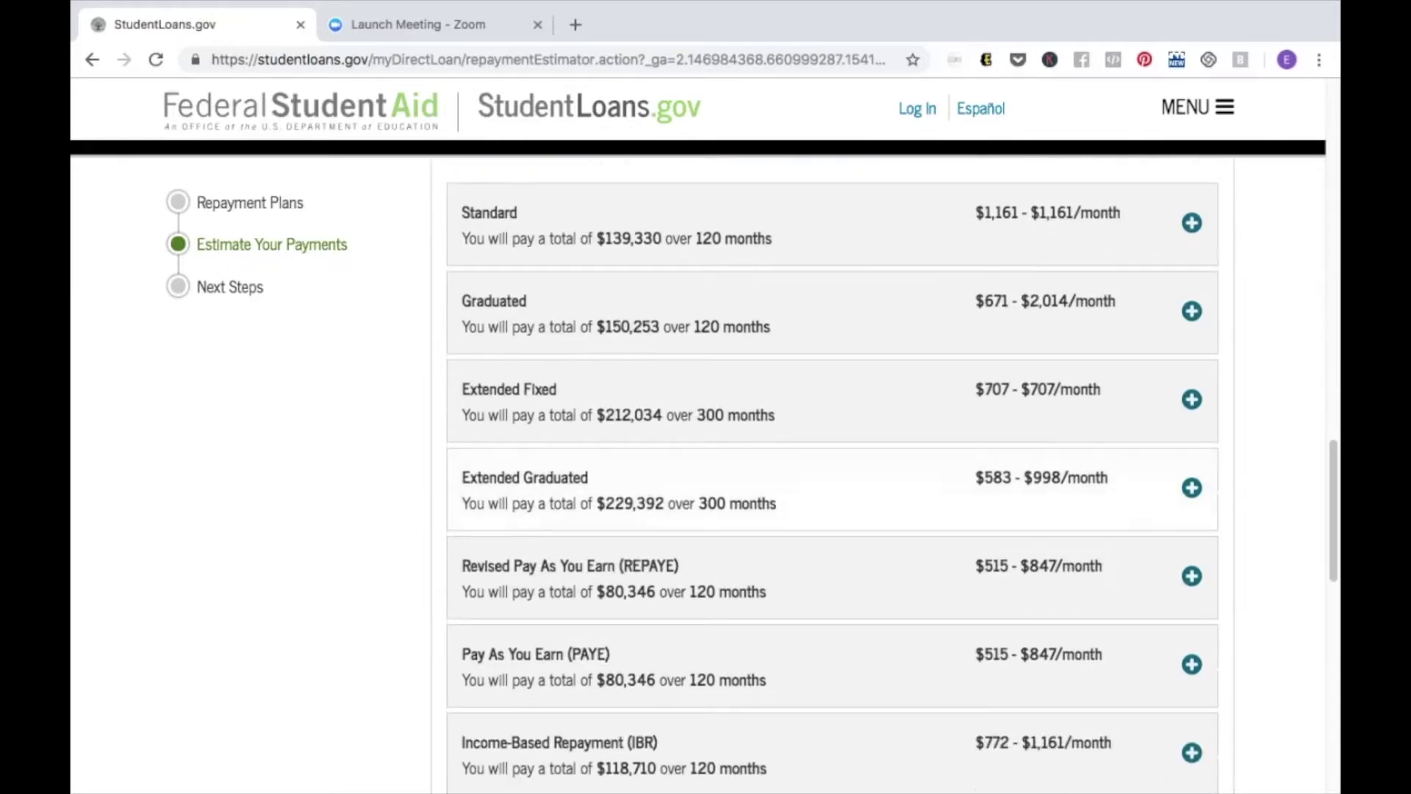
pyautogui.scroll(-1, 831, 470)
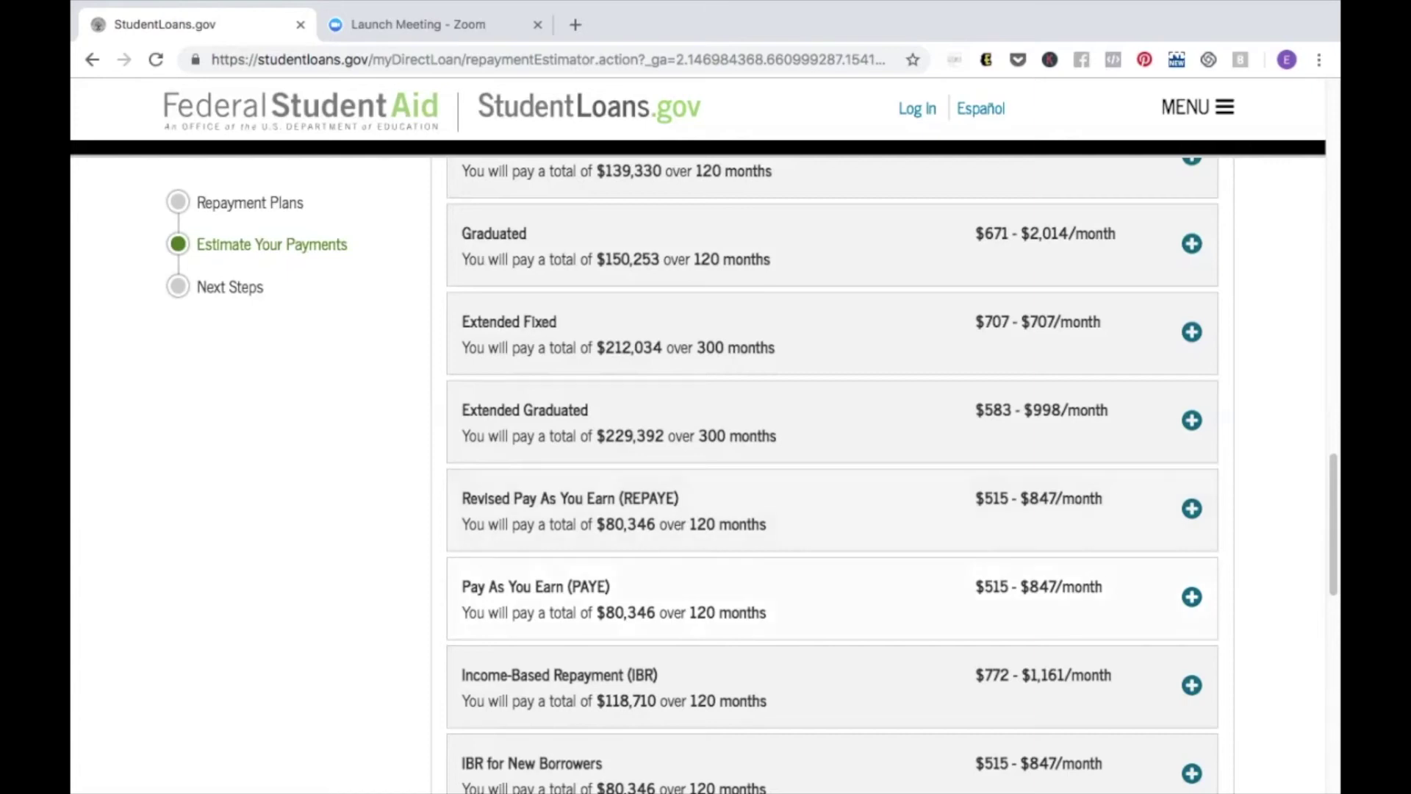
# - Compare the PSLF estimates across the repayment plans and open the adjusted gross income value for editing
pyautogui.scroll(5, 831, 470)
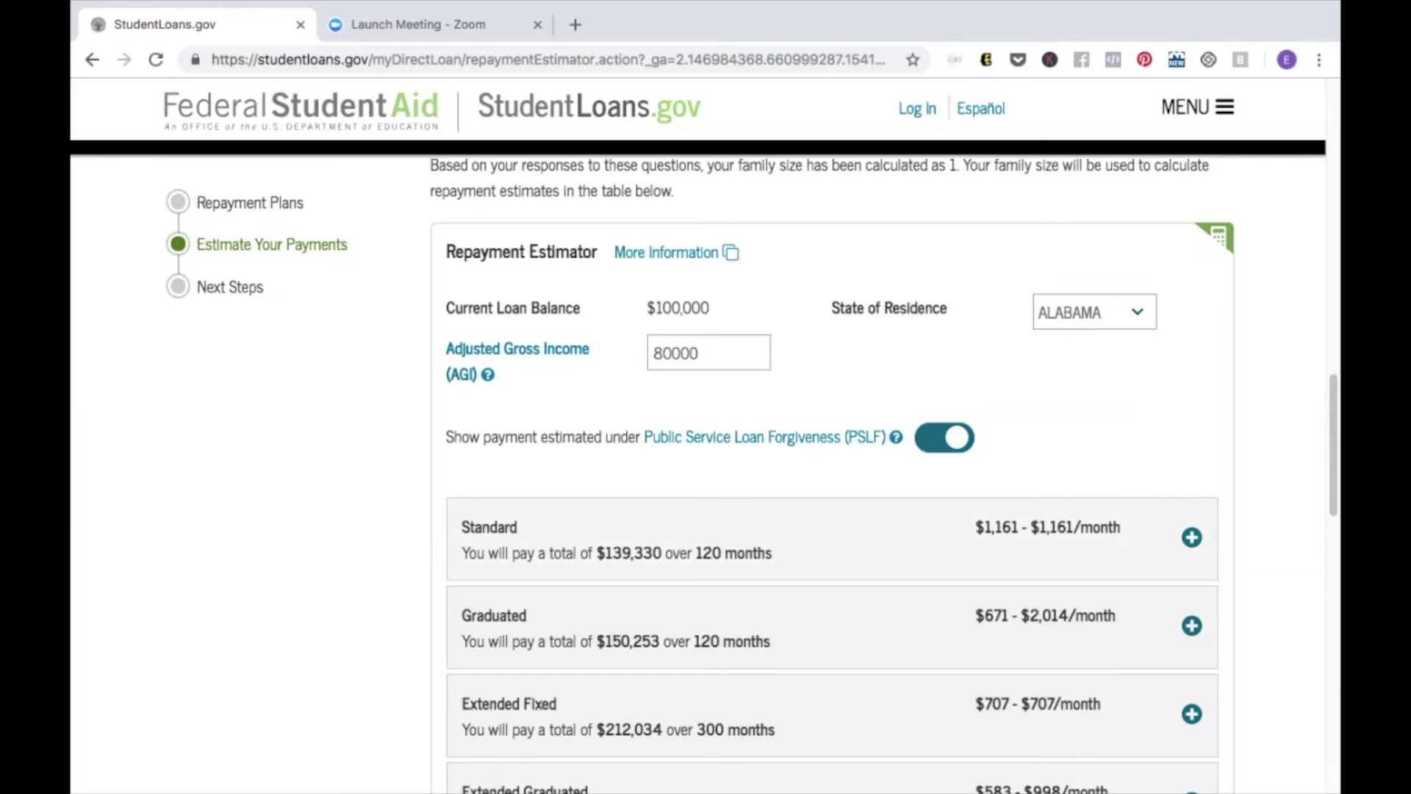
pyautogui.scroll(-1, 831, 471)
pyautogui.scroll(-5, 830, 470)
pyautogui.scroll(7, 830, 471)
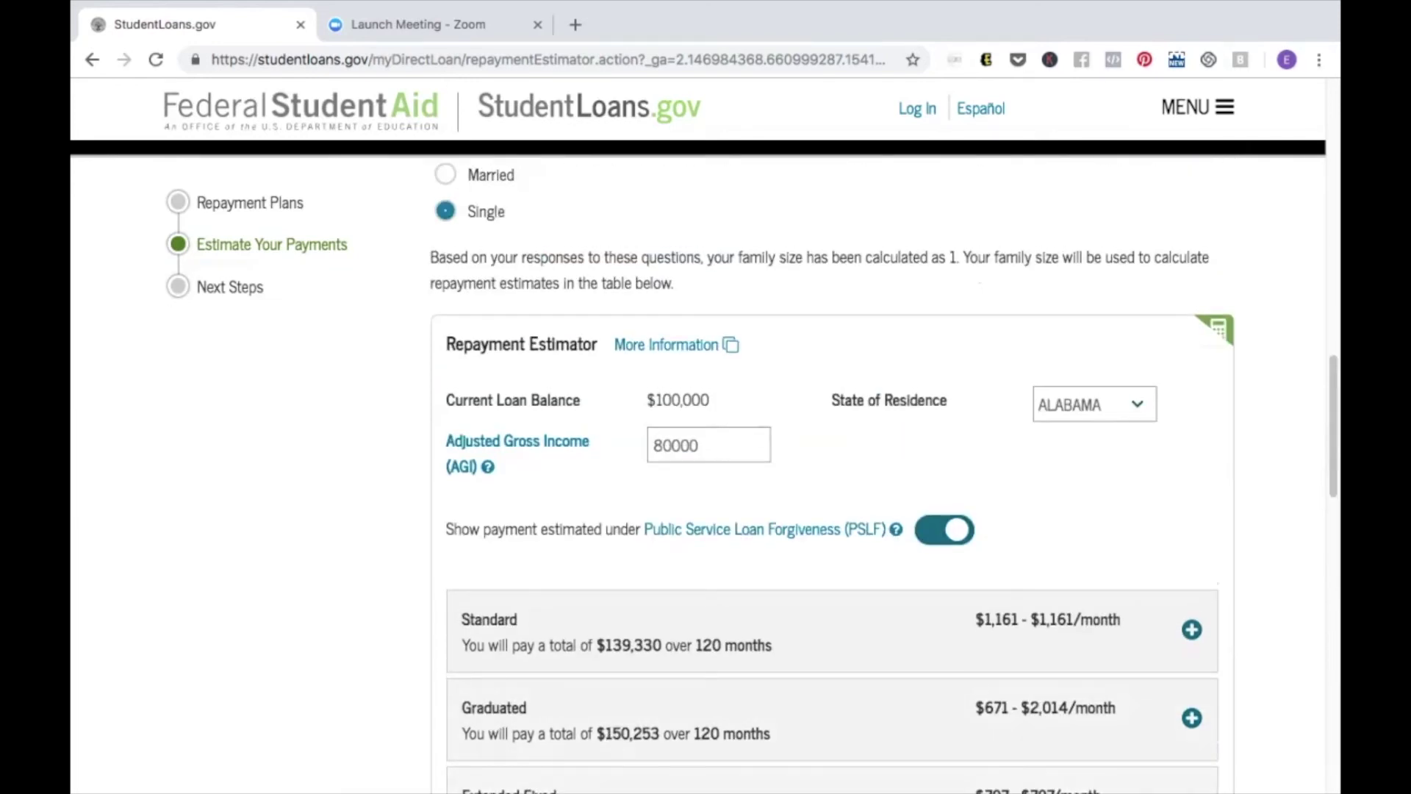
pyautogui.scroll(-8, 830, 470)
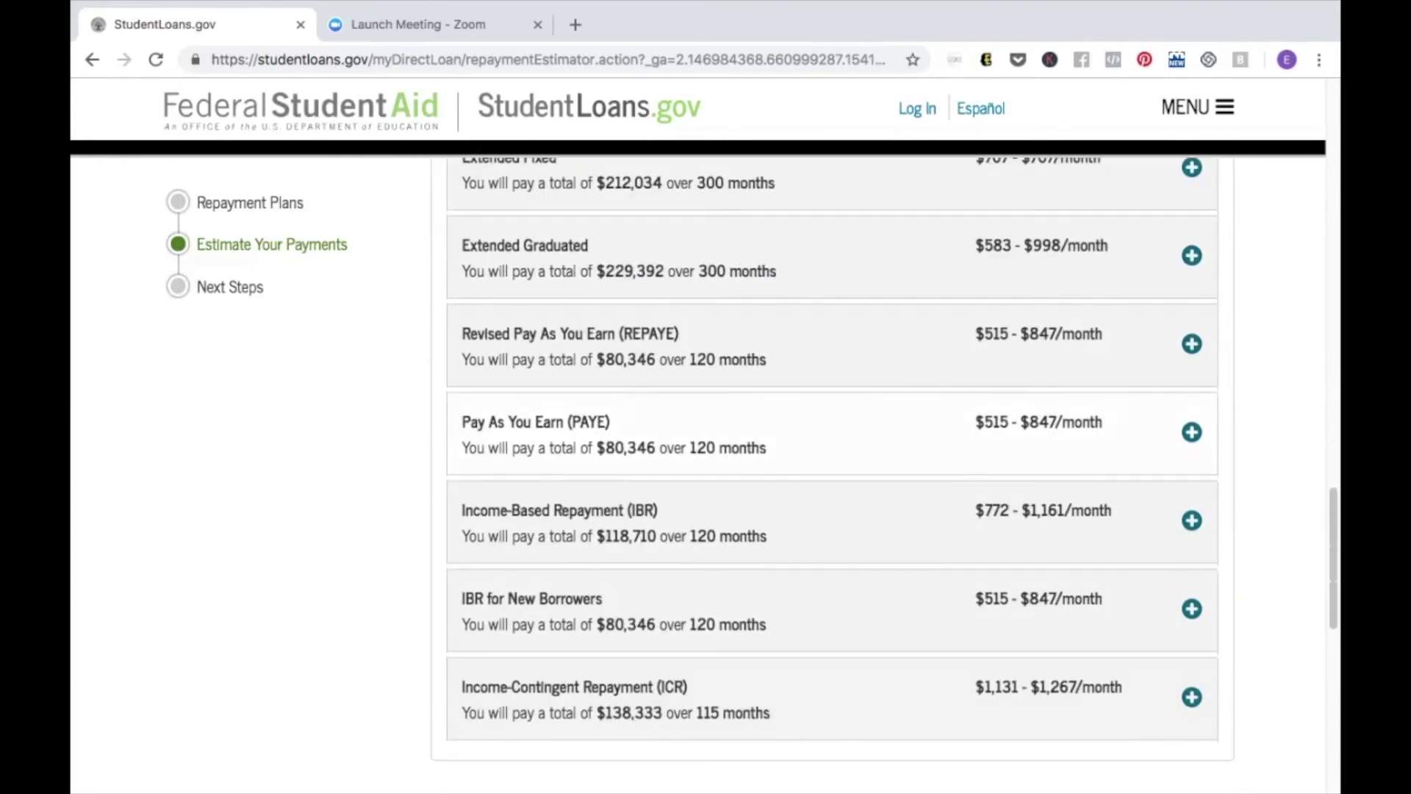
pyautogui.scroll(7, 831, 470)
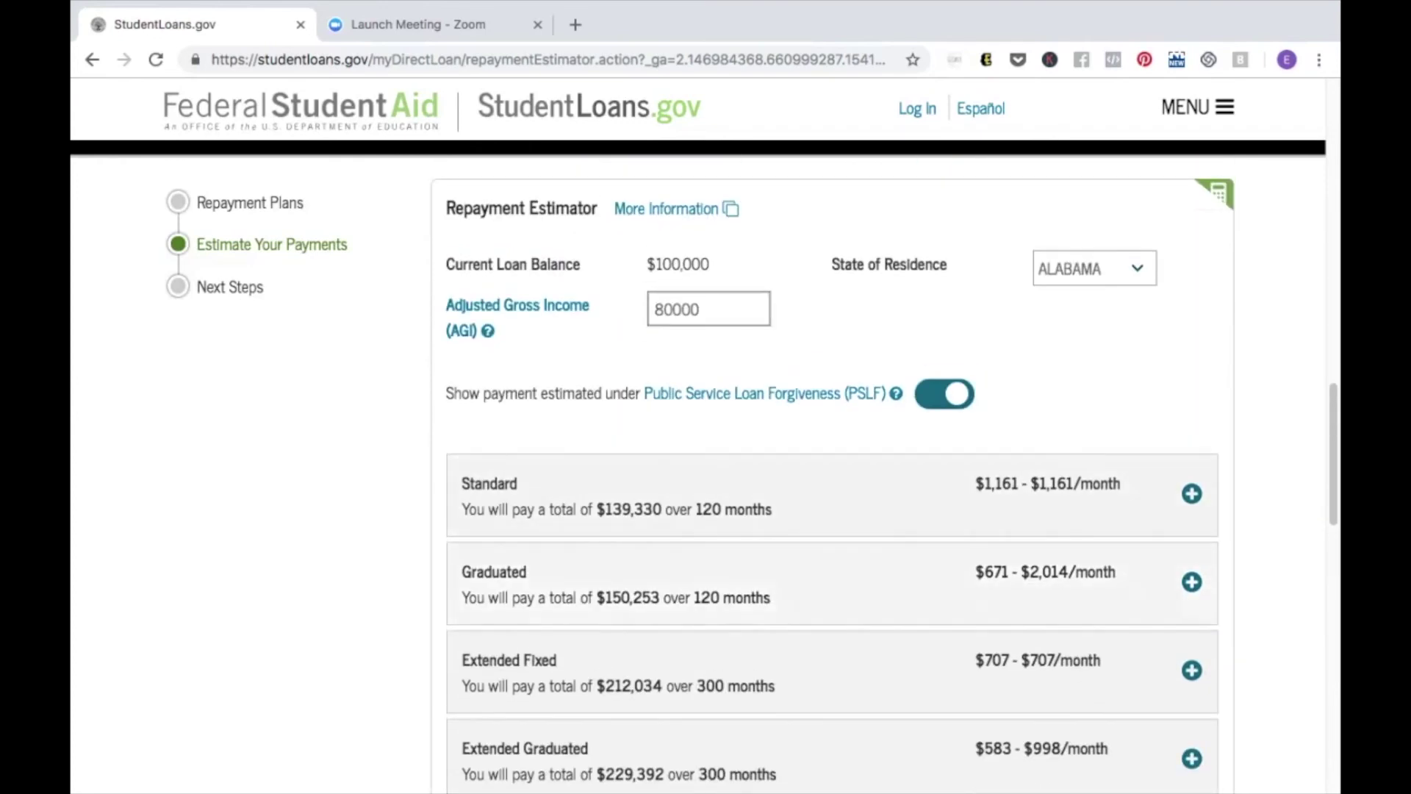
pyautogui.doubleClick(676, 309)
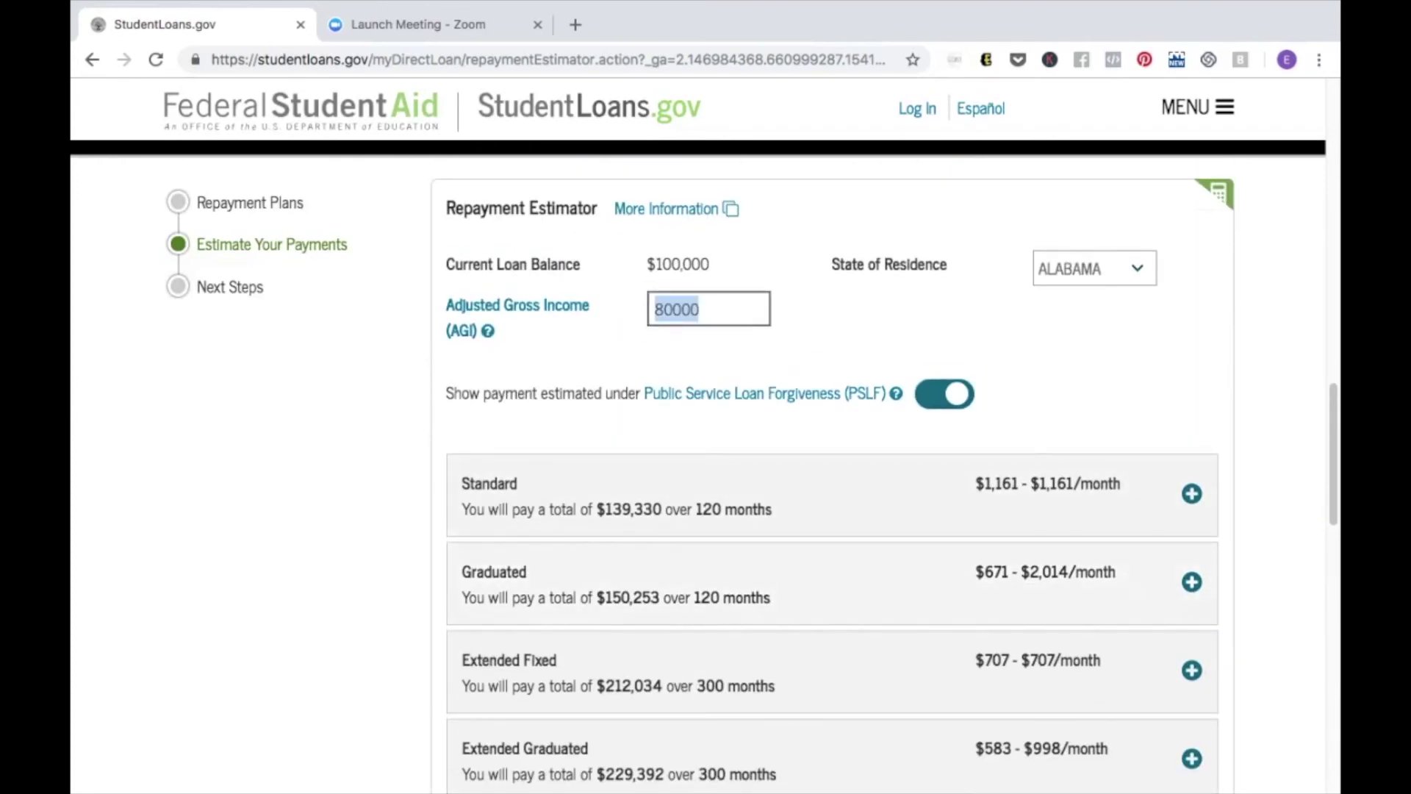